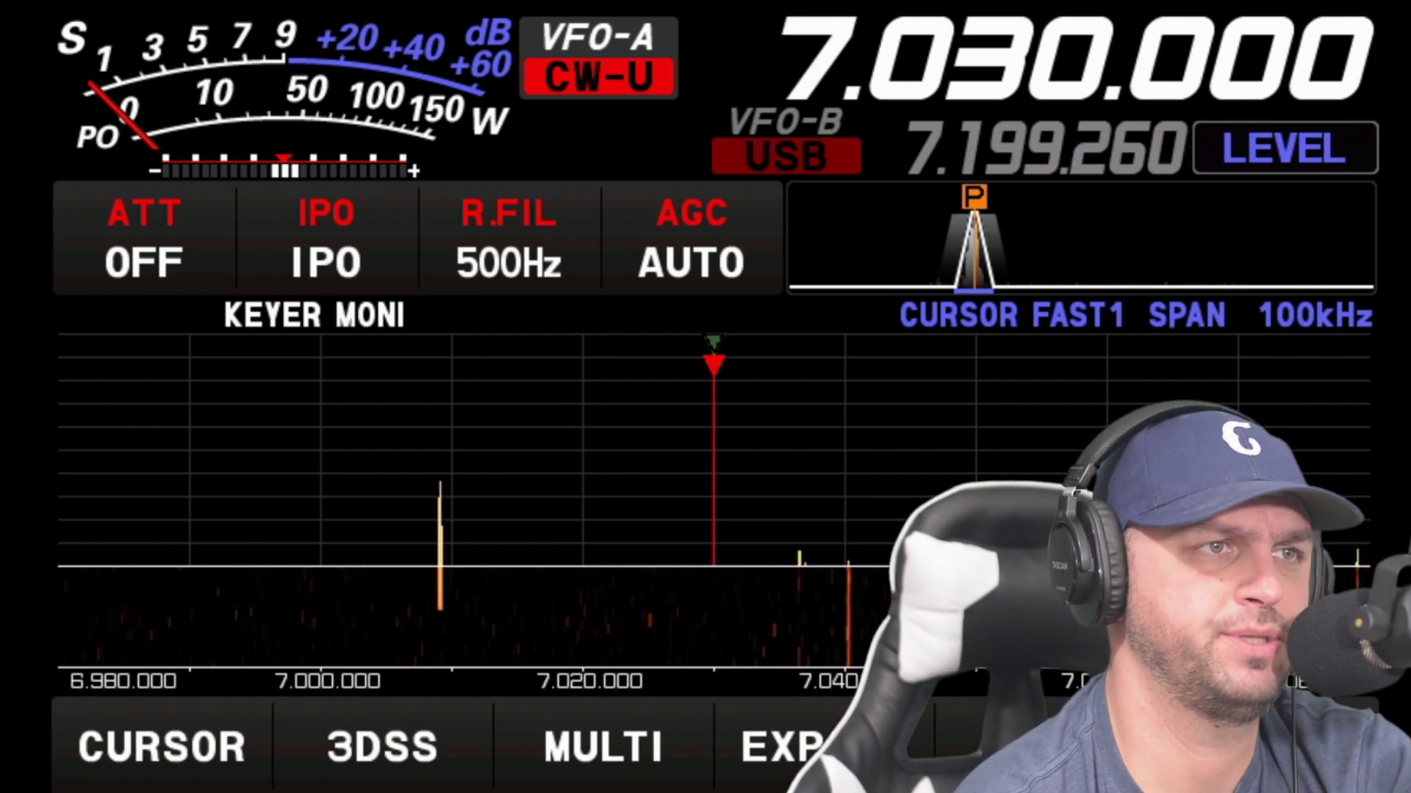
Step: Tune VFO-A to 14.285 MHz and set its operating mode to USB
text(14.)
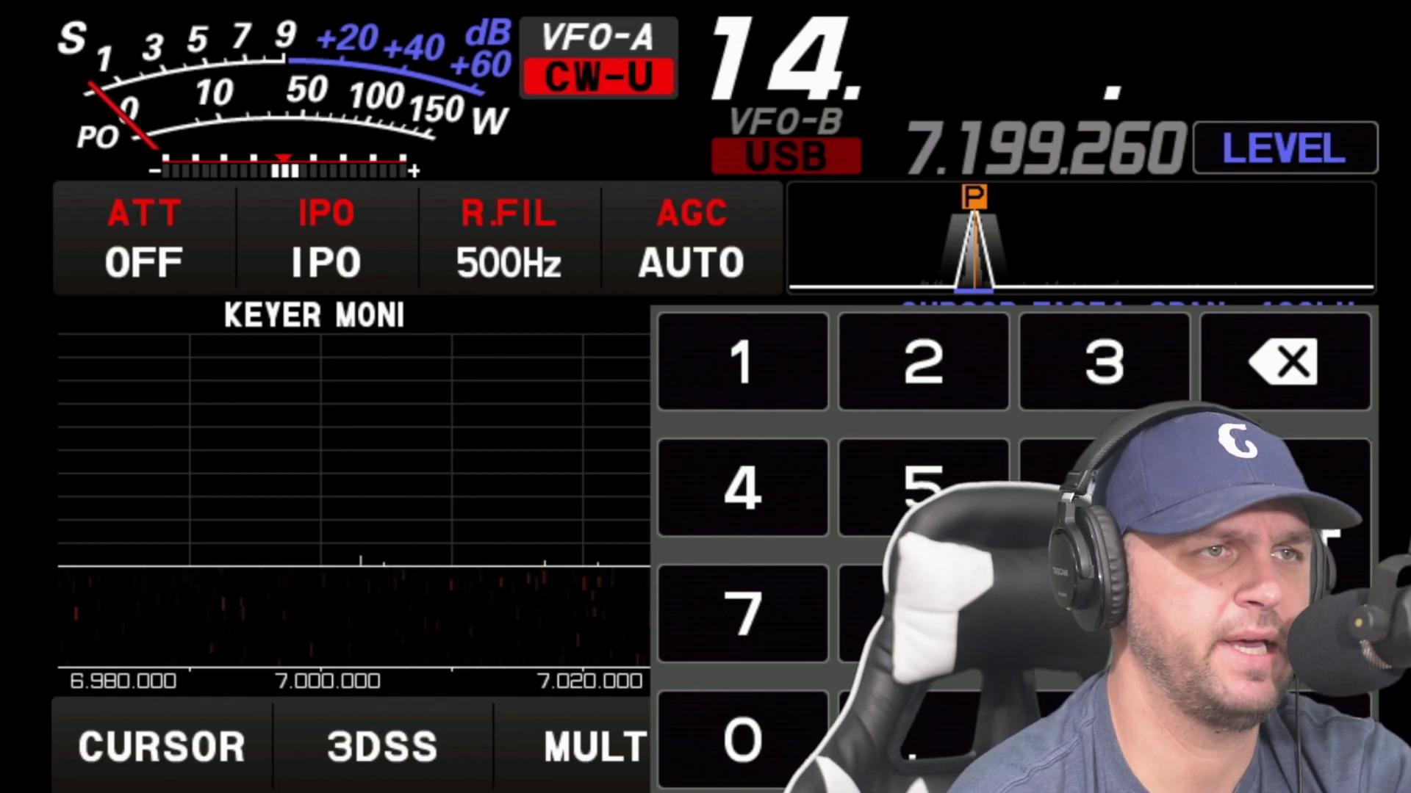
text(2)
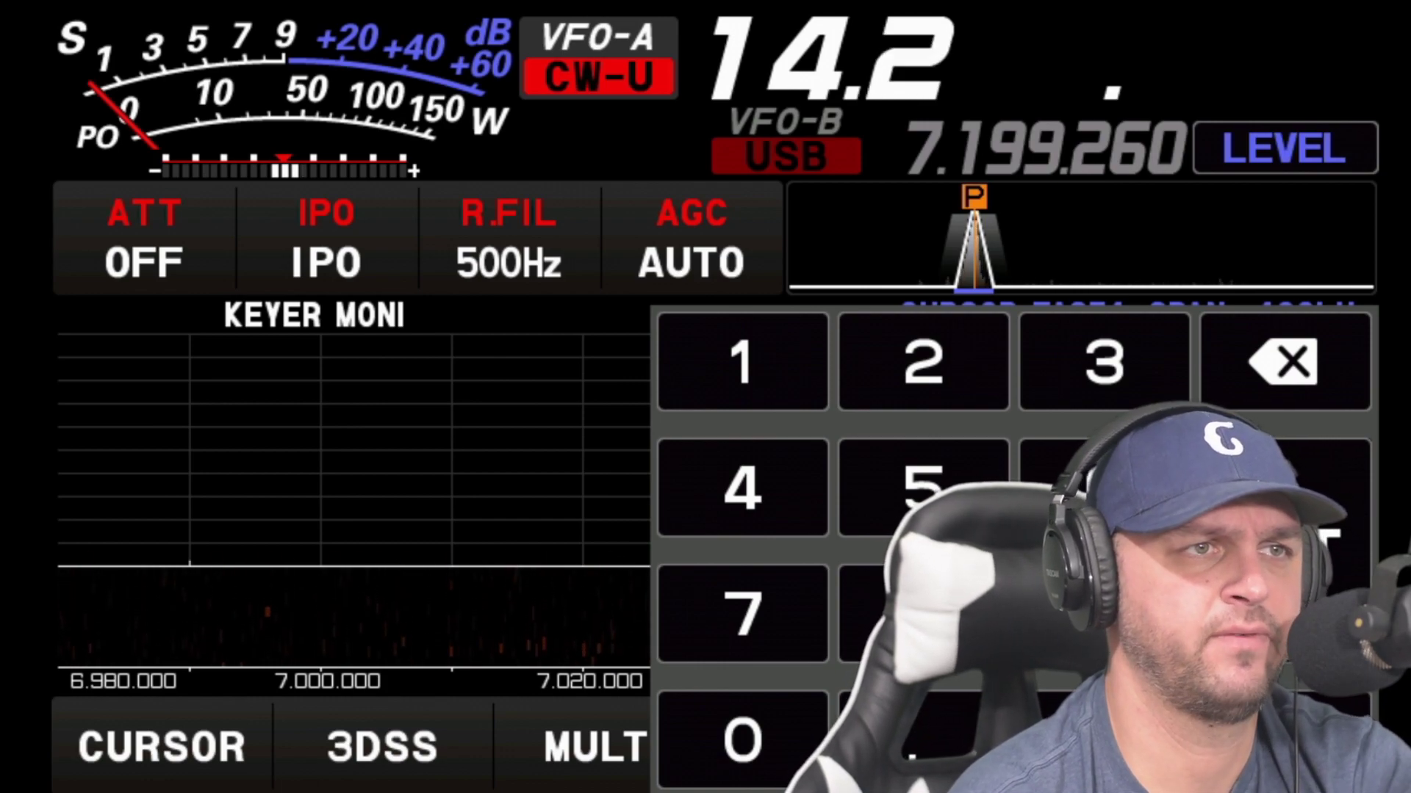
text(85)
key(Return)
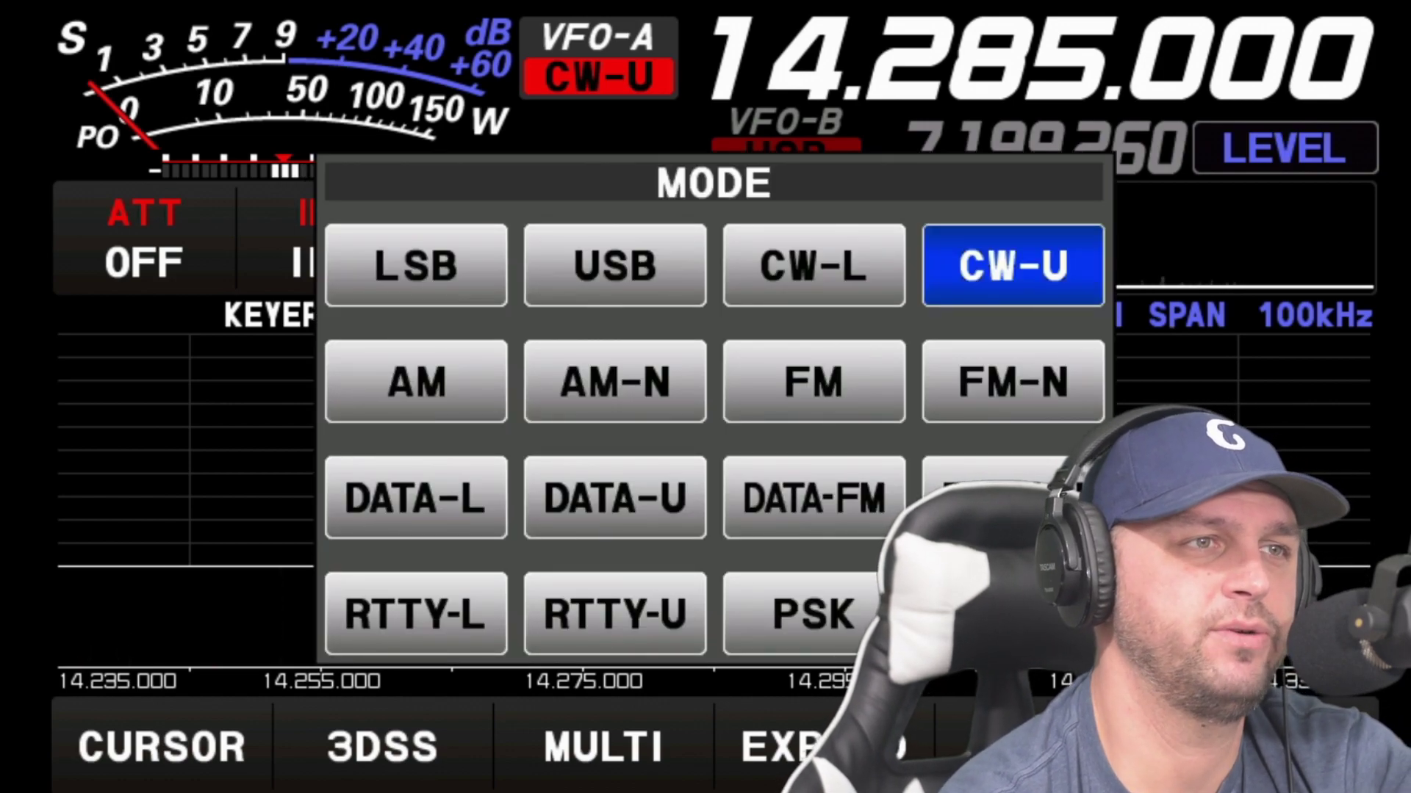
click(615, 265)
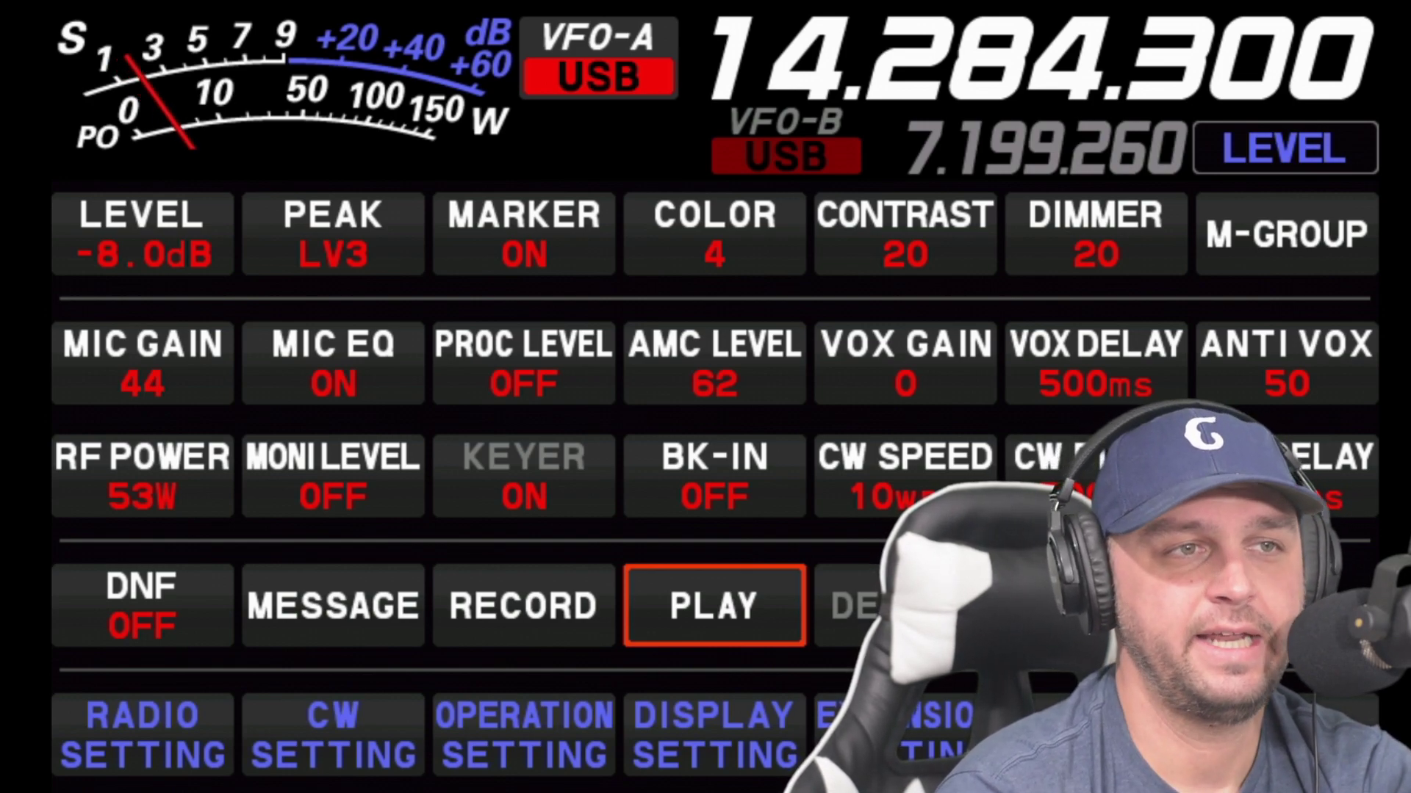
Step: Turn on the DNF filter, return to the spectrum display and fine-tune VFO-A to 14.285.000 MHz
click(142, 605)
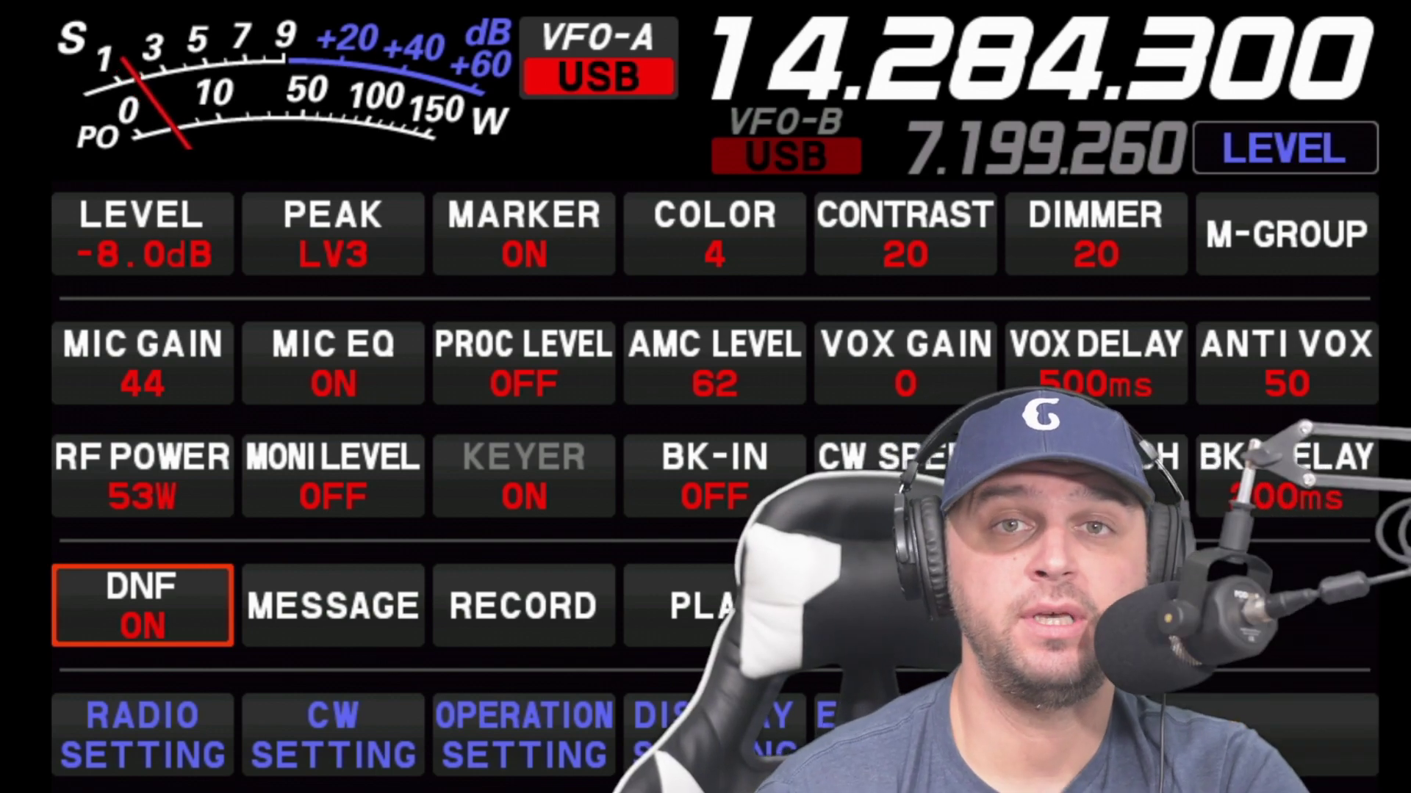
key(Escape)
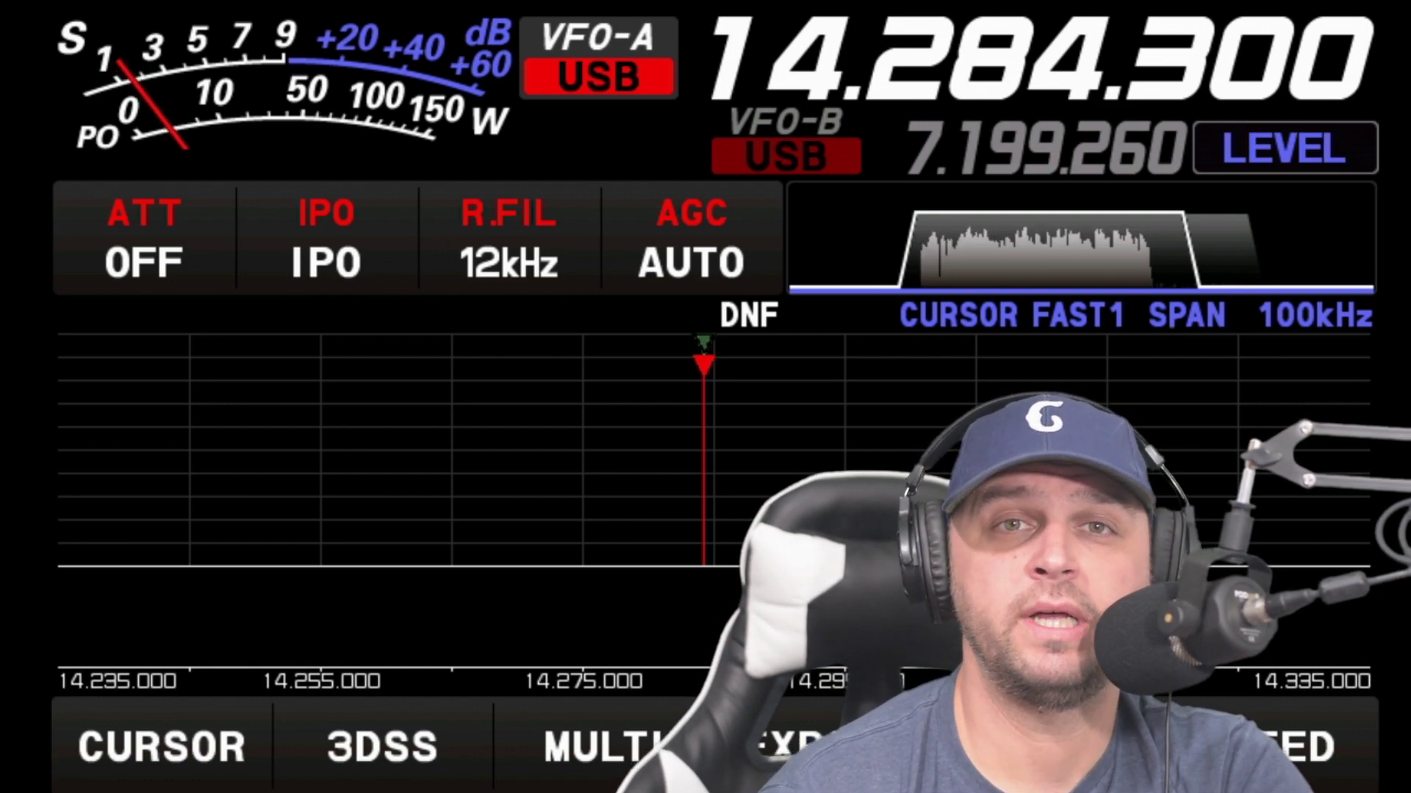
scroll(1036, 59, up, 20)
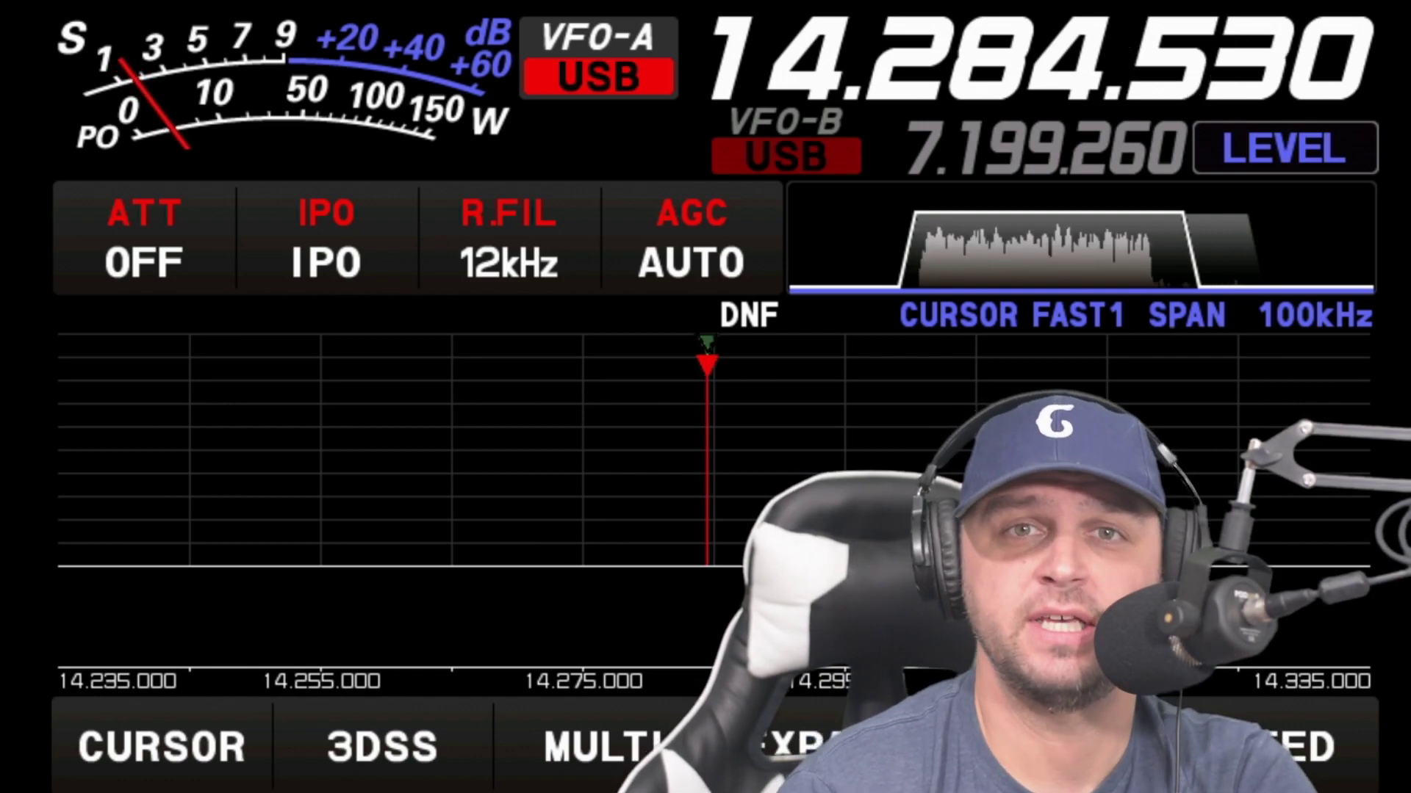
scroll(1036, 59, down, 6)
scroll(1036, 59, up, 20)
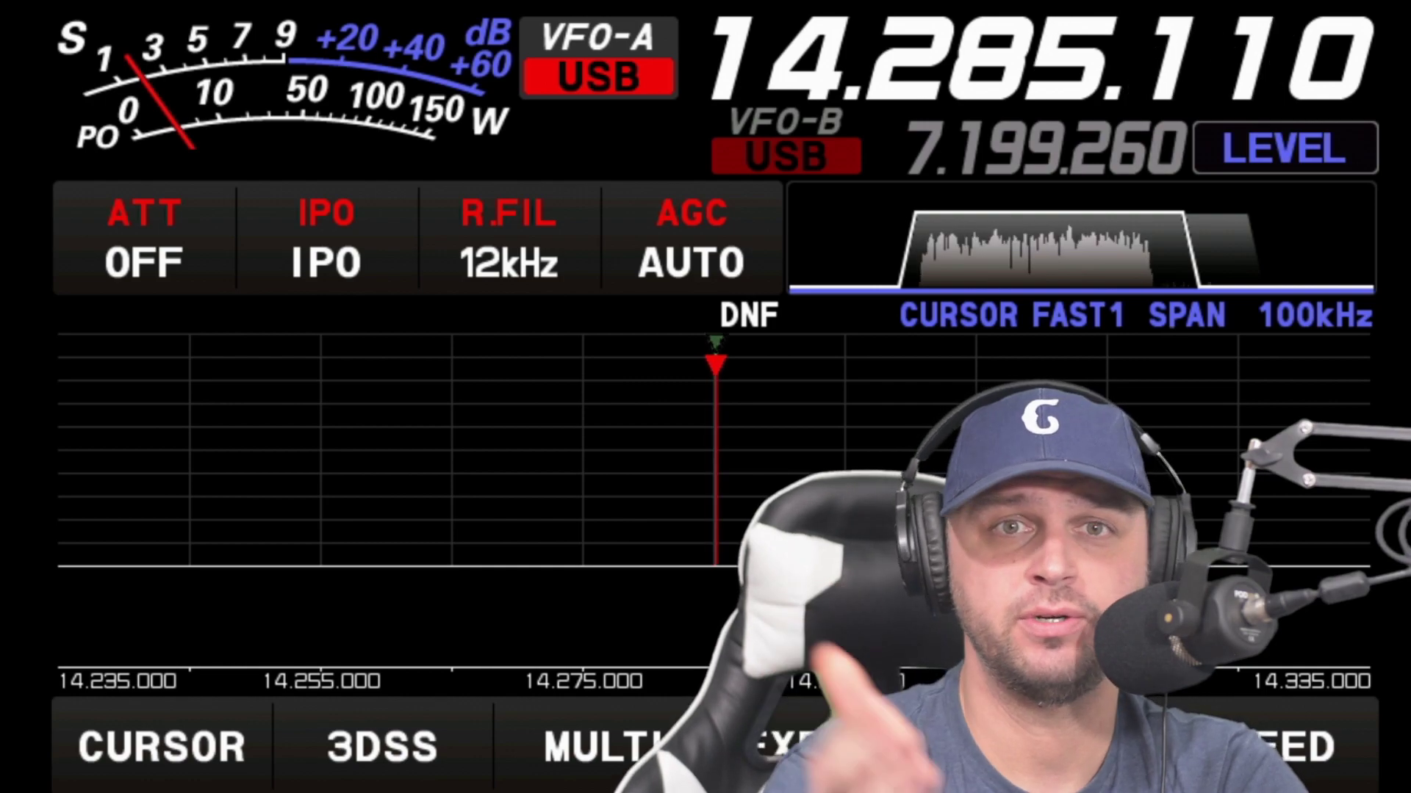
scroll(1036, 58, down, 10)
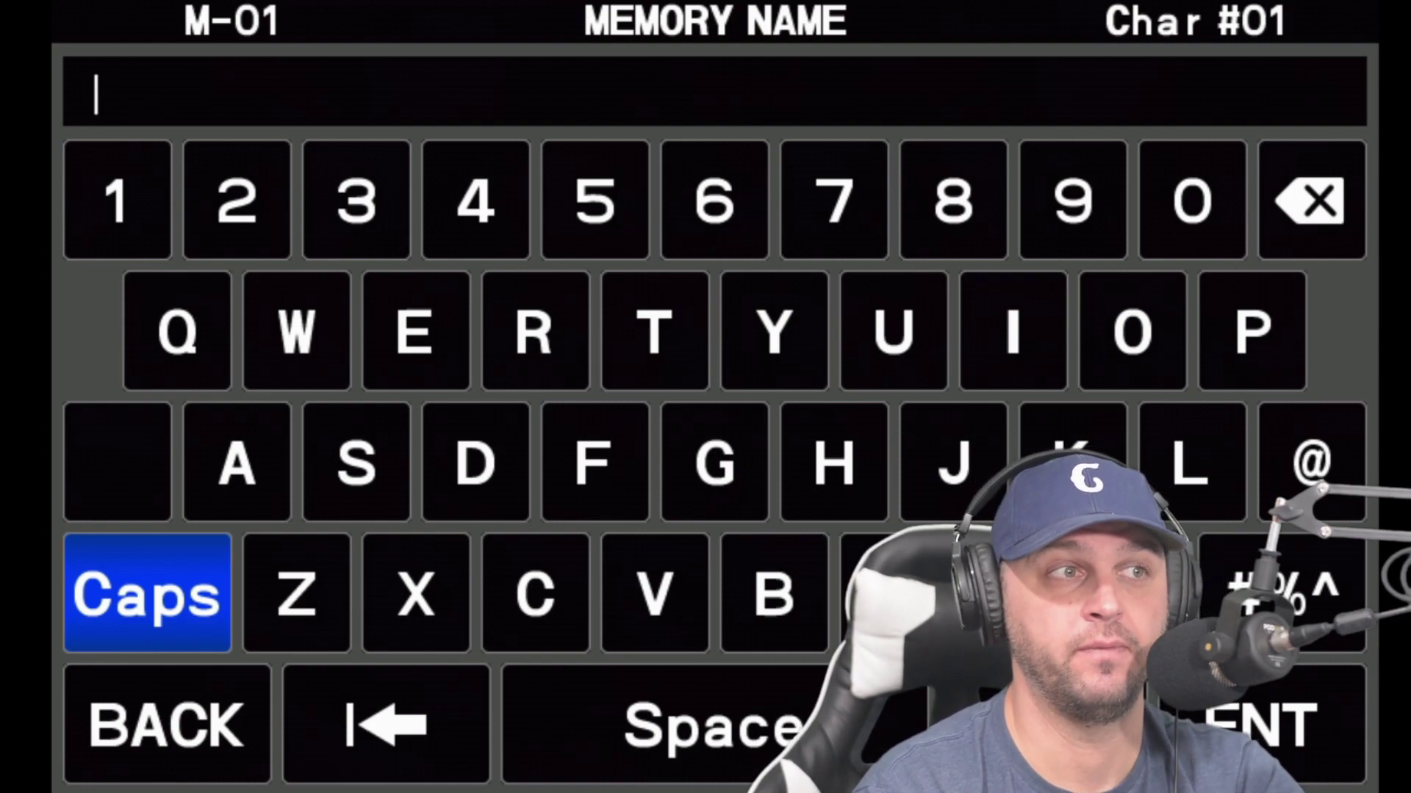
Step: Name memory channel M-01 "TST NT 20" and return to the spectrum display
text(T)
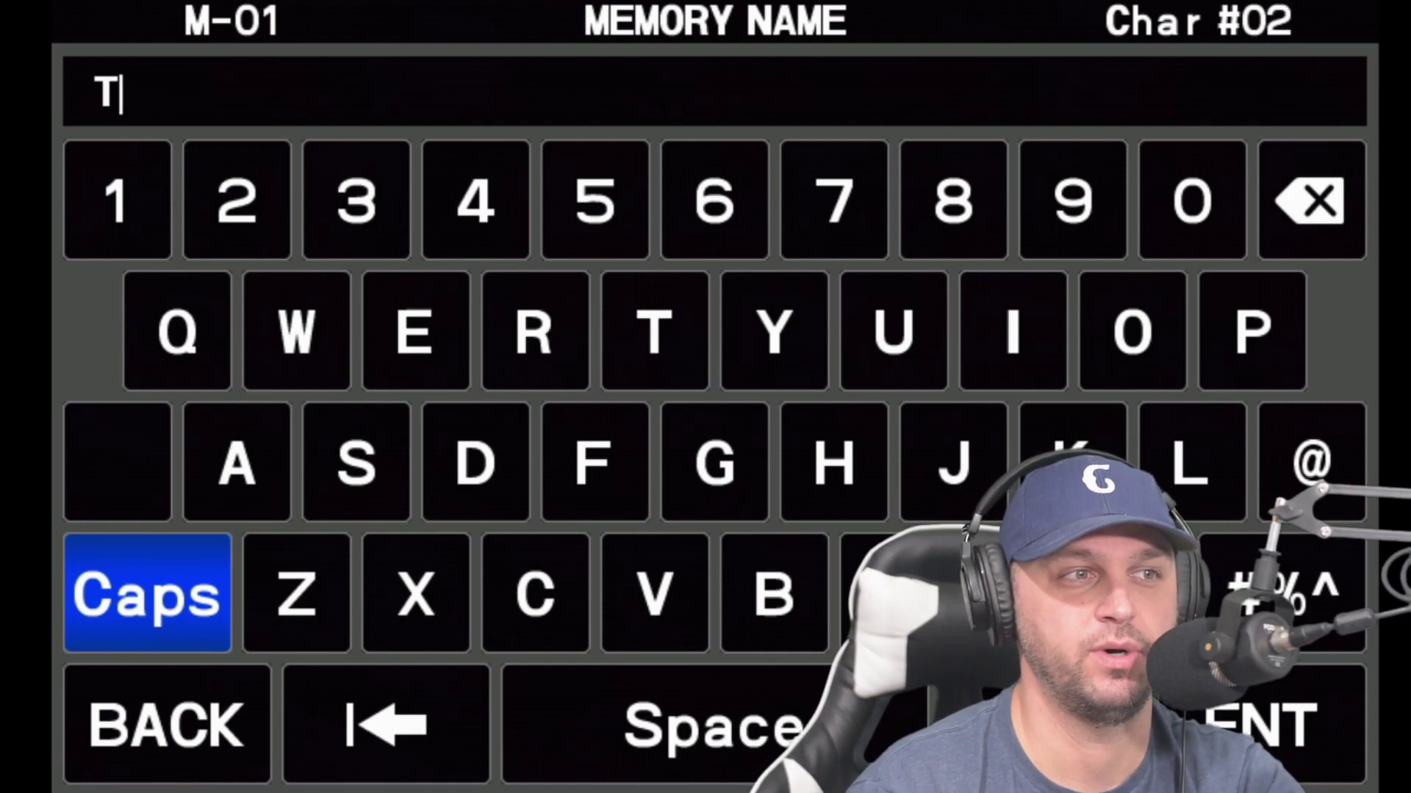
text(S)
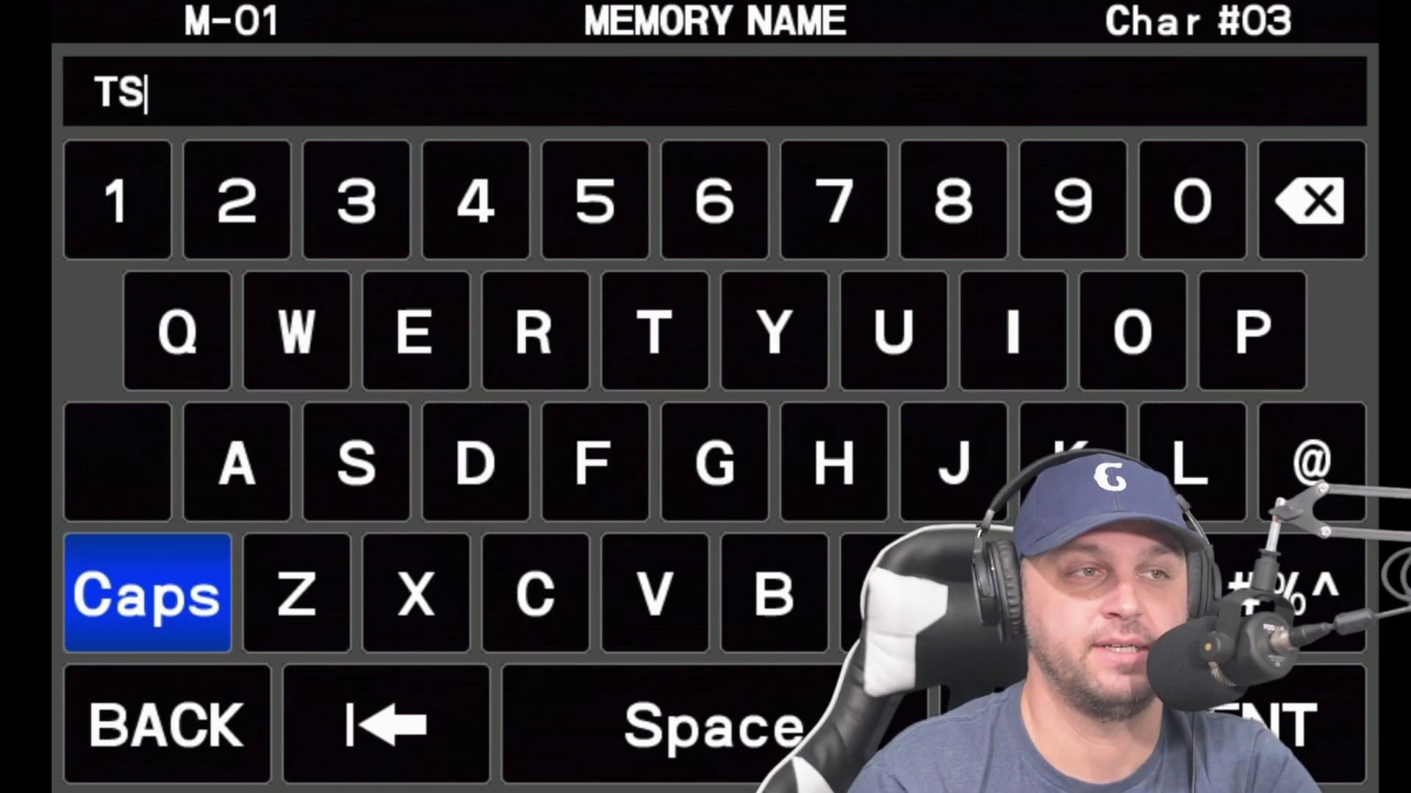
text(T)
text( N)
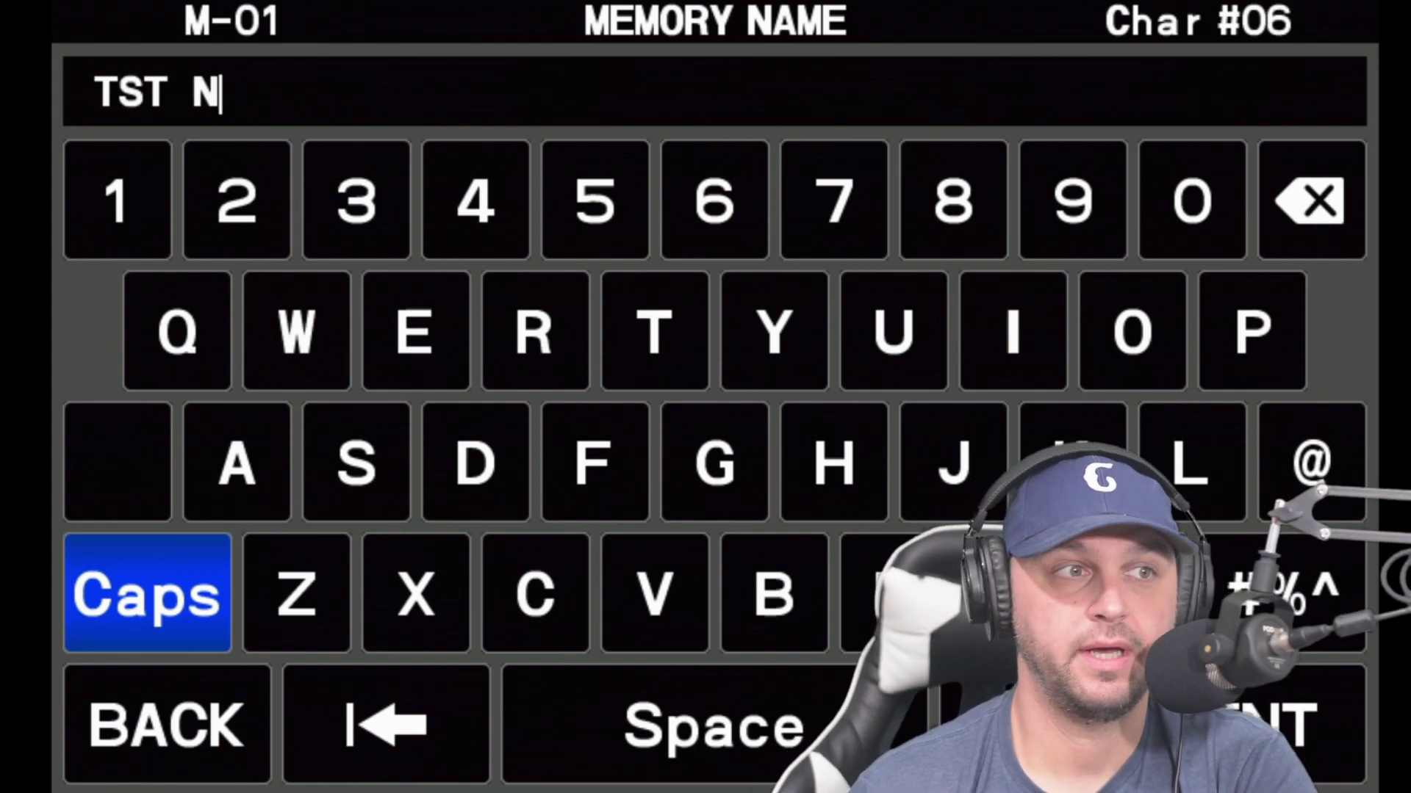
text(T 20)
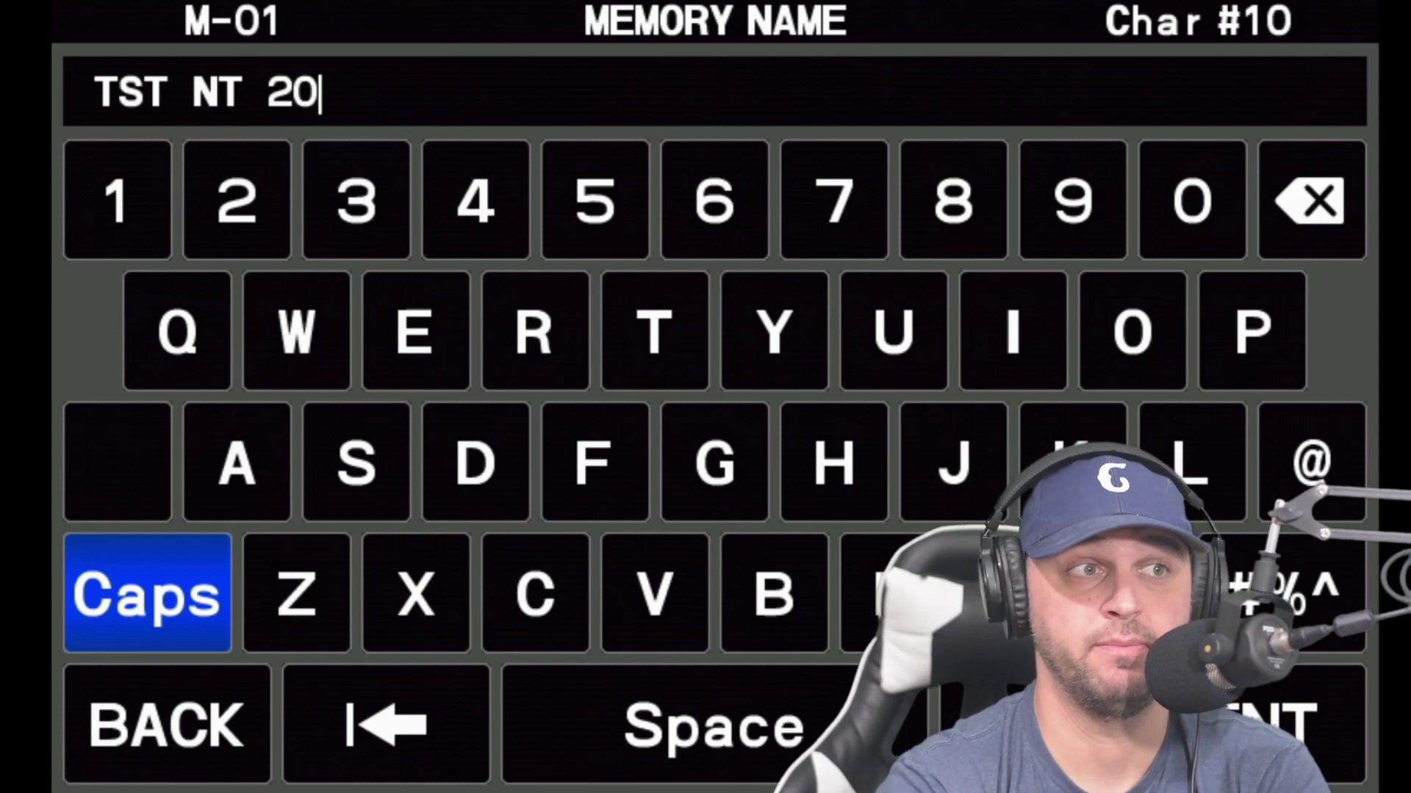
key(Return)
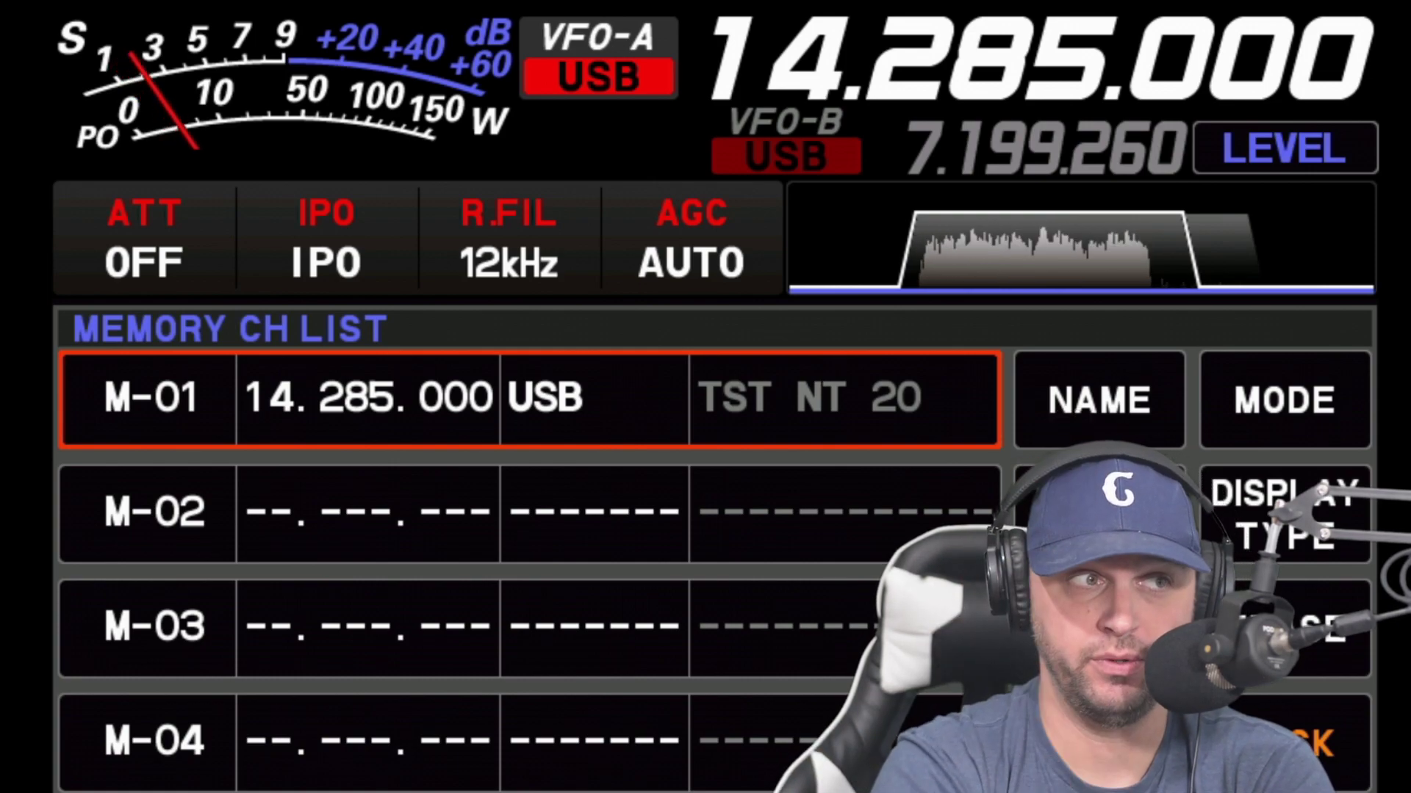
key(Escape)
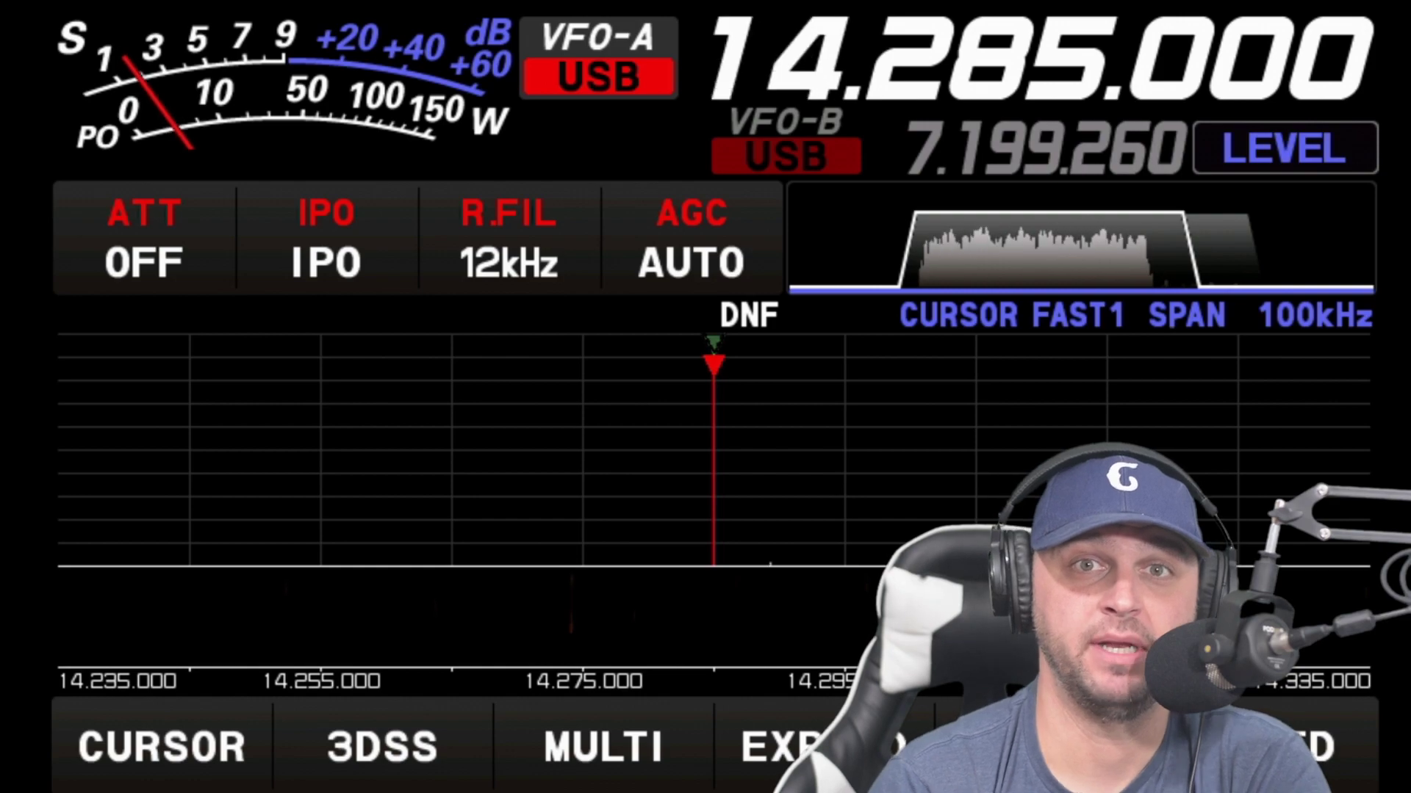
Step: Tune VFO-A to 7.190 MHz and set its operating mode to LSB
click(1102, 58)
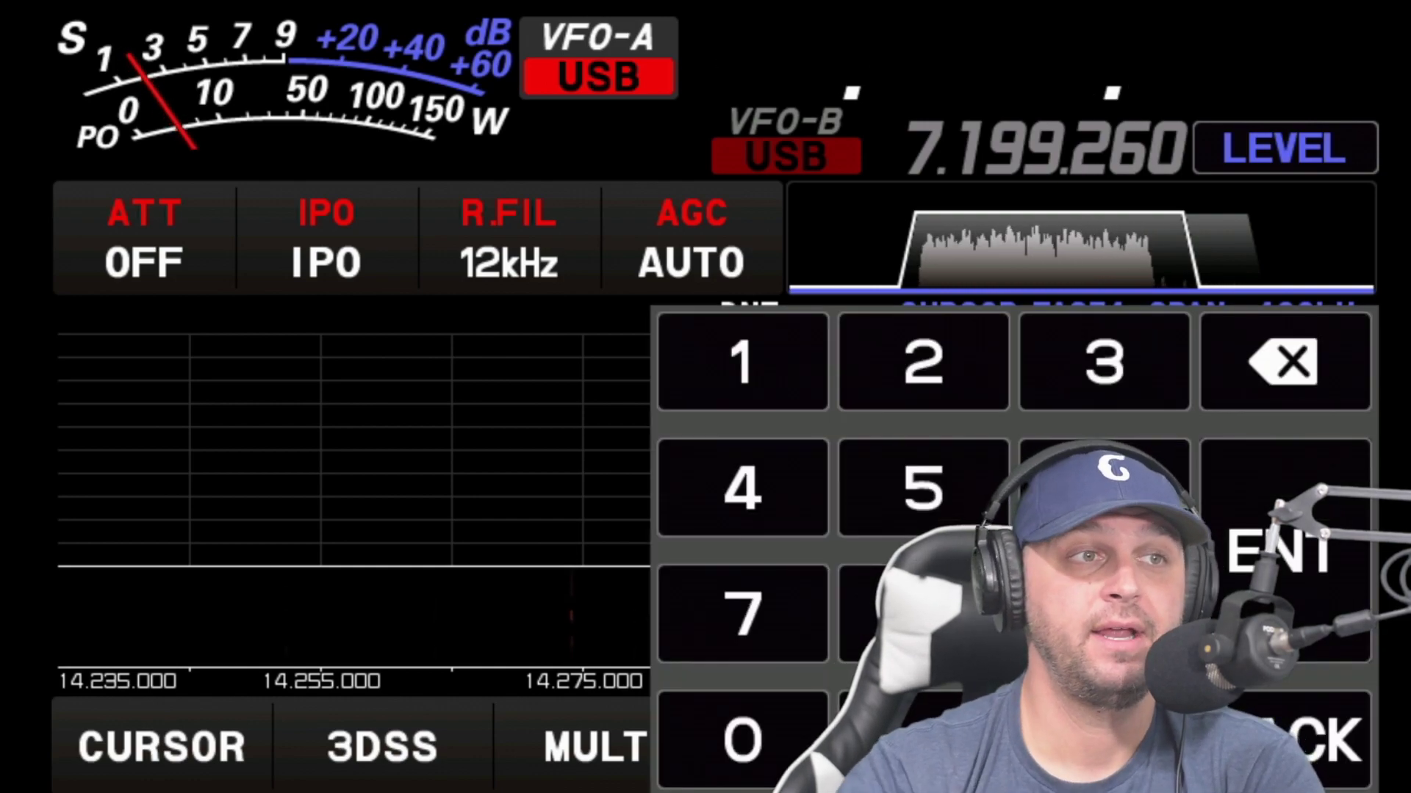
text(7)
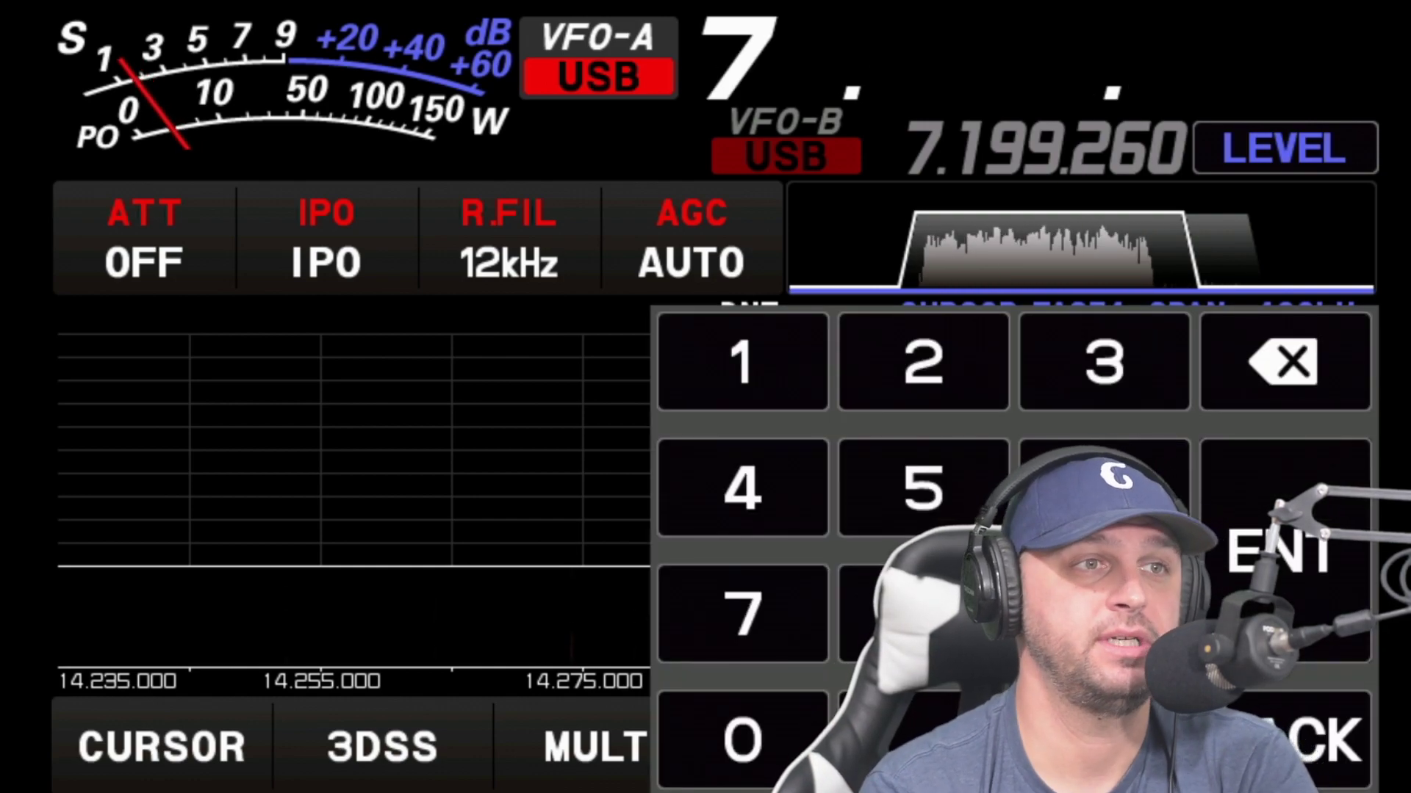
text(.190)
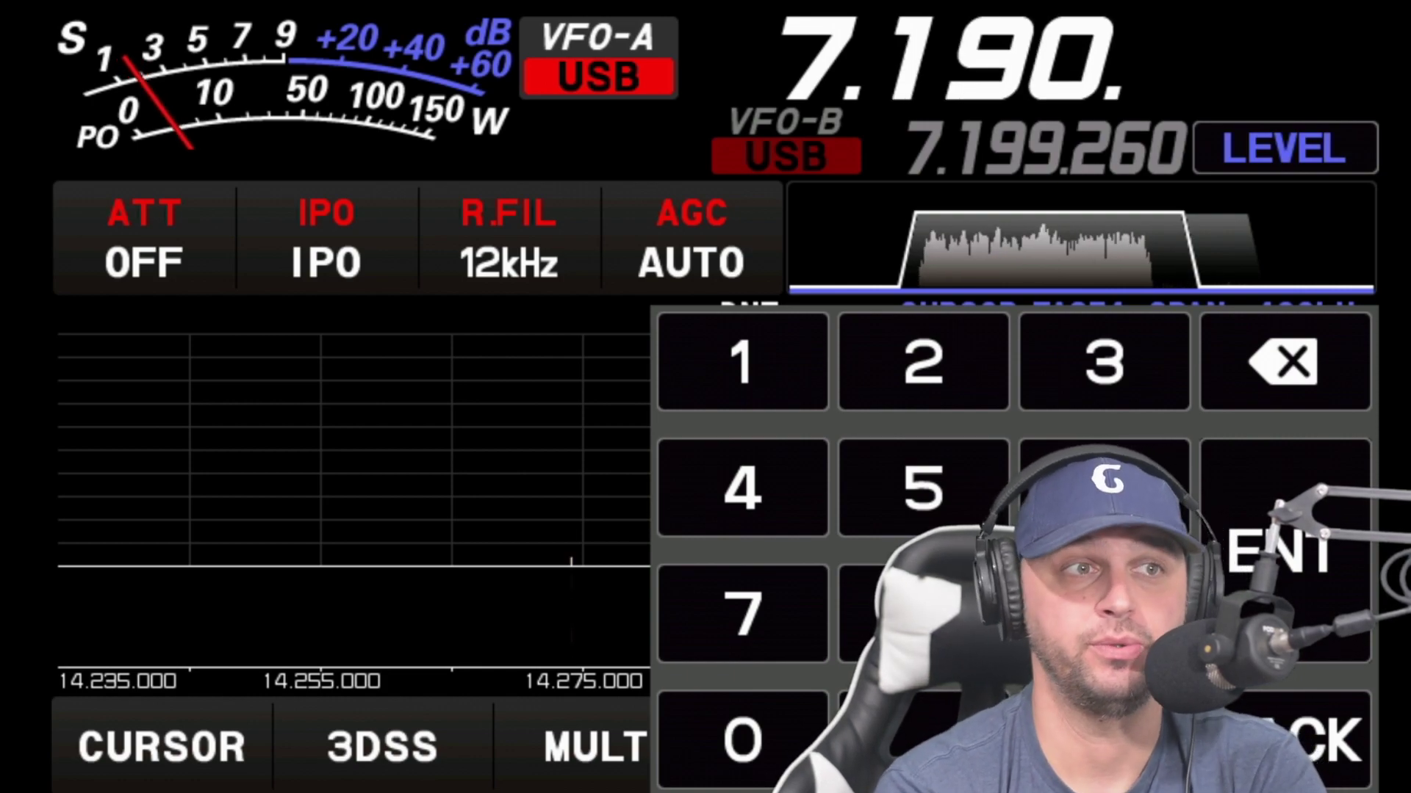
key(Return)
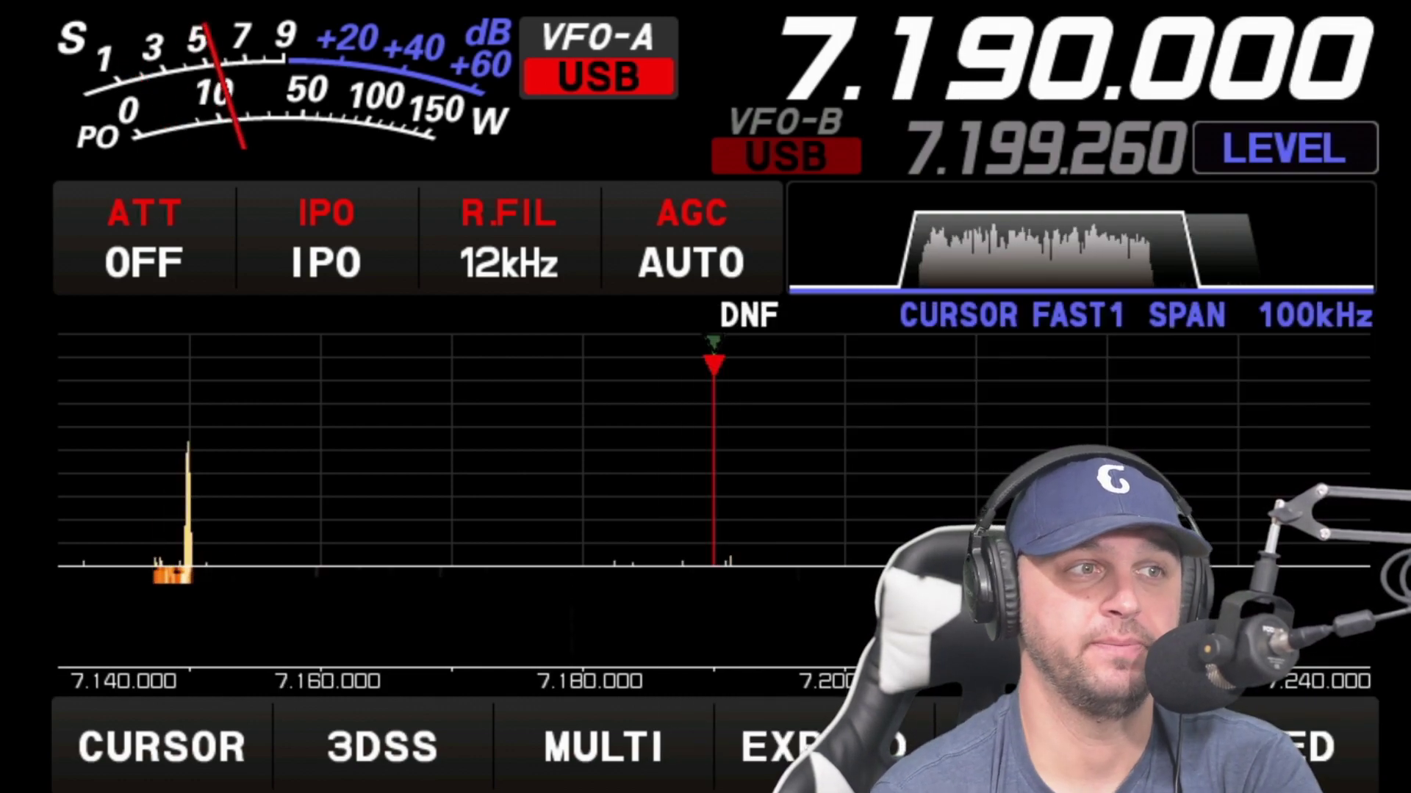
click(598, 76)
click(416, 265)
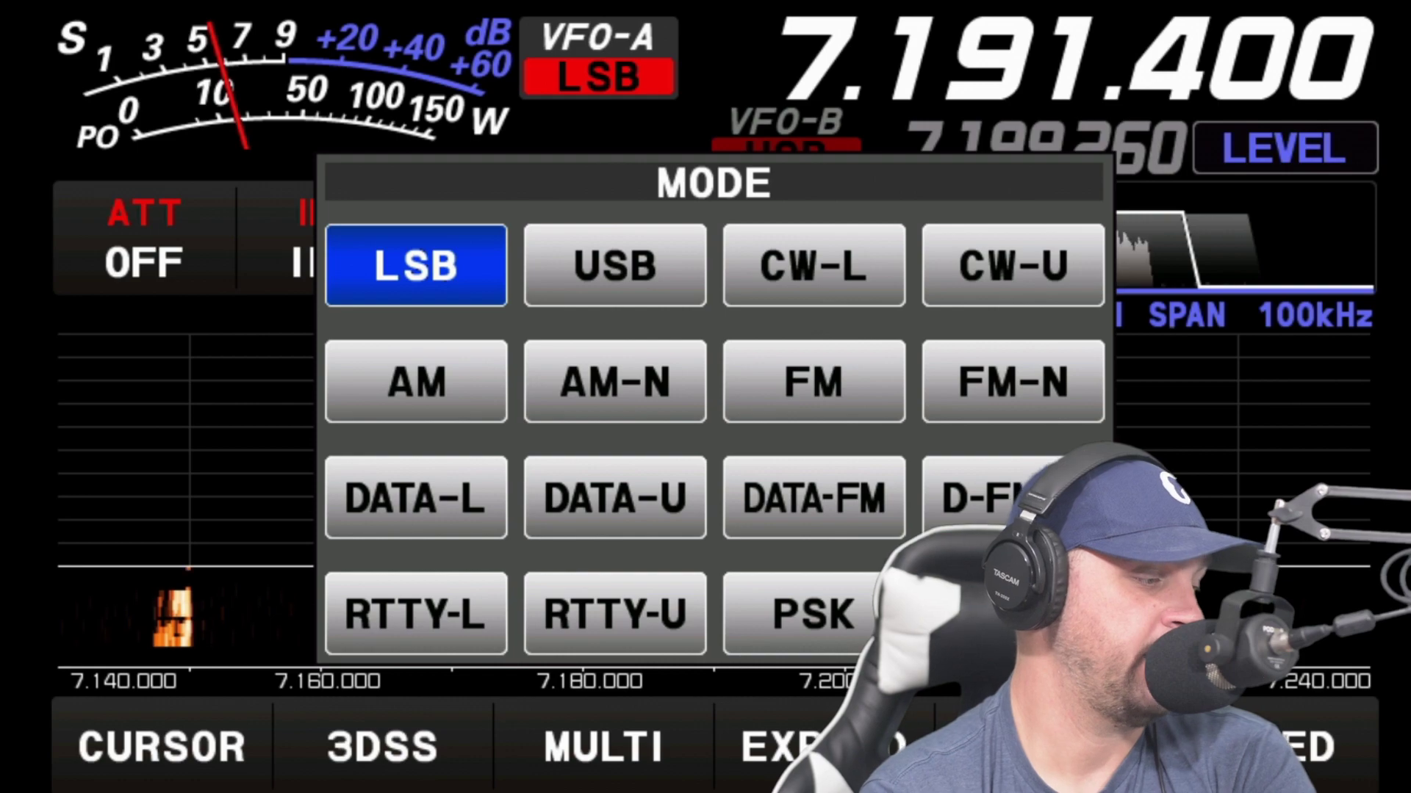
Step: Close the mode selection and fine-tune VFO-A back to exactly 7.190.000 MHz
scroll(1076, 59, down, 10)
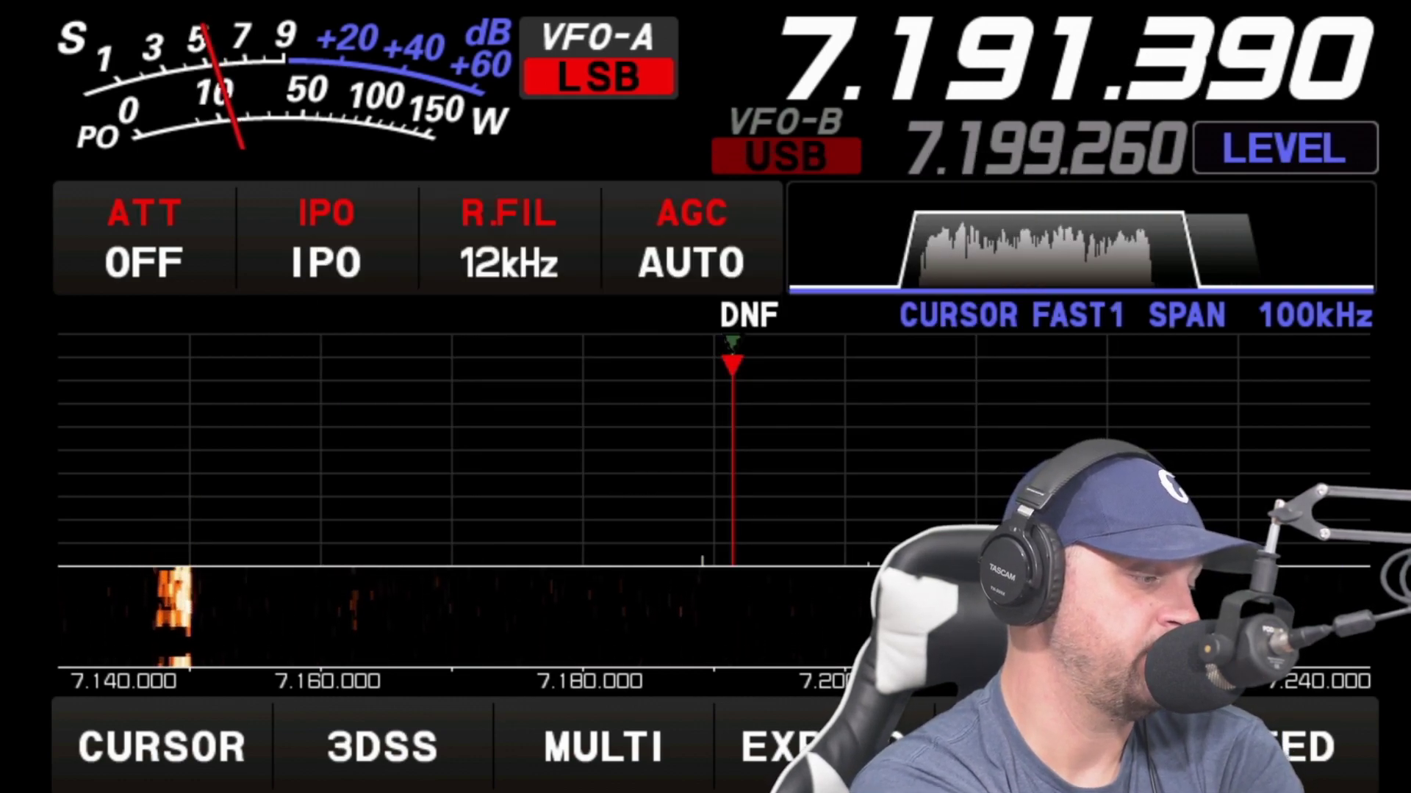
scroll(1077, 59, up, 3)
scroll(1077, 59, down, 2)
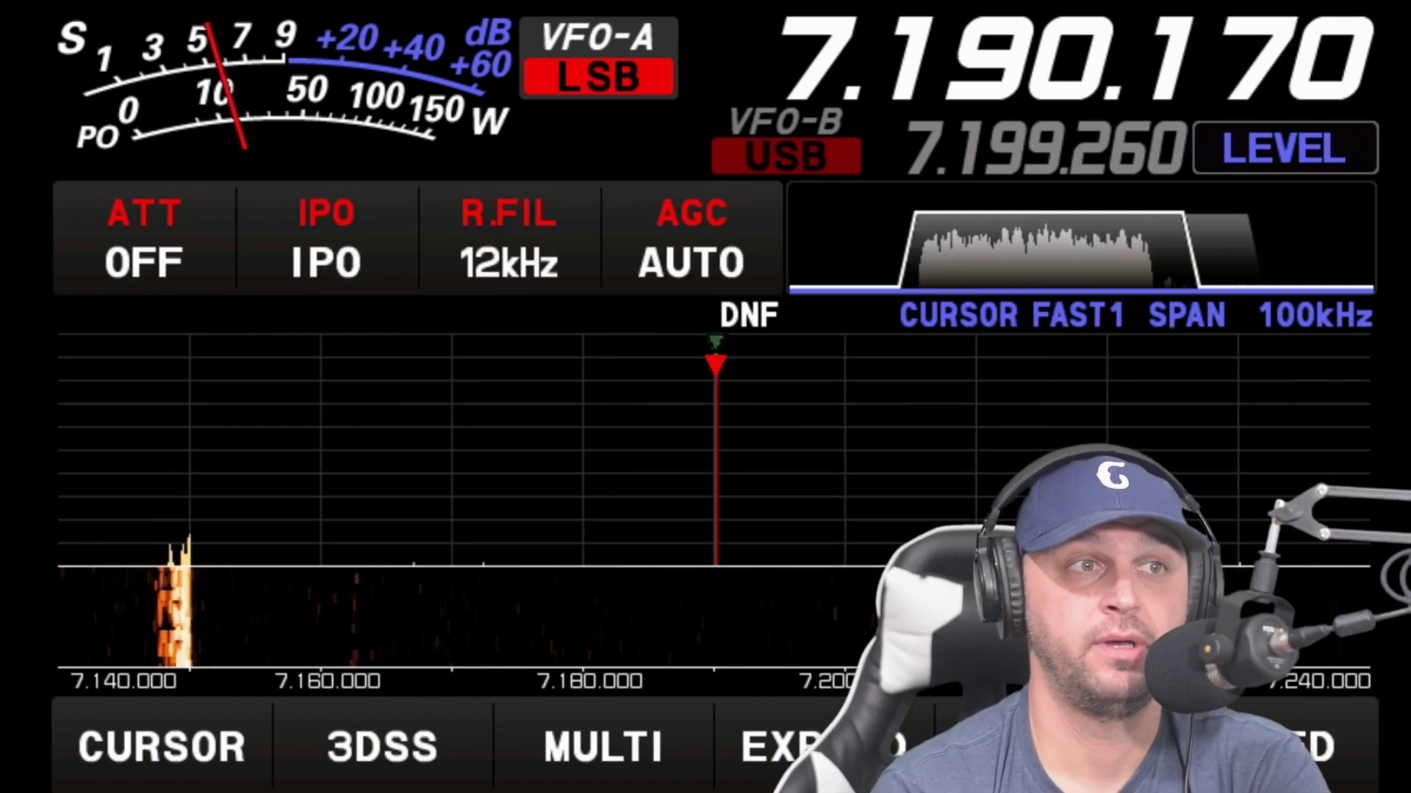
scroll(1073, 59, down, 7)
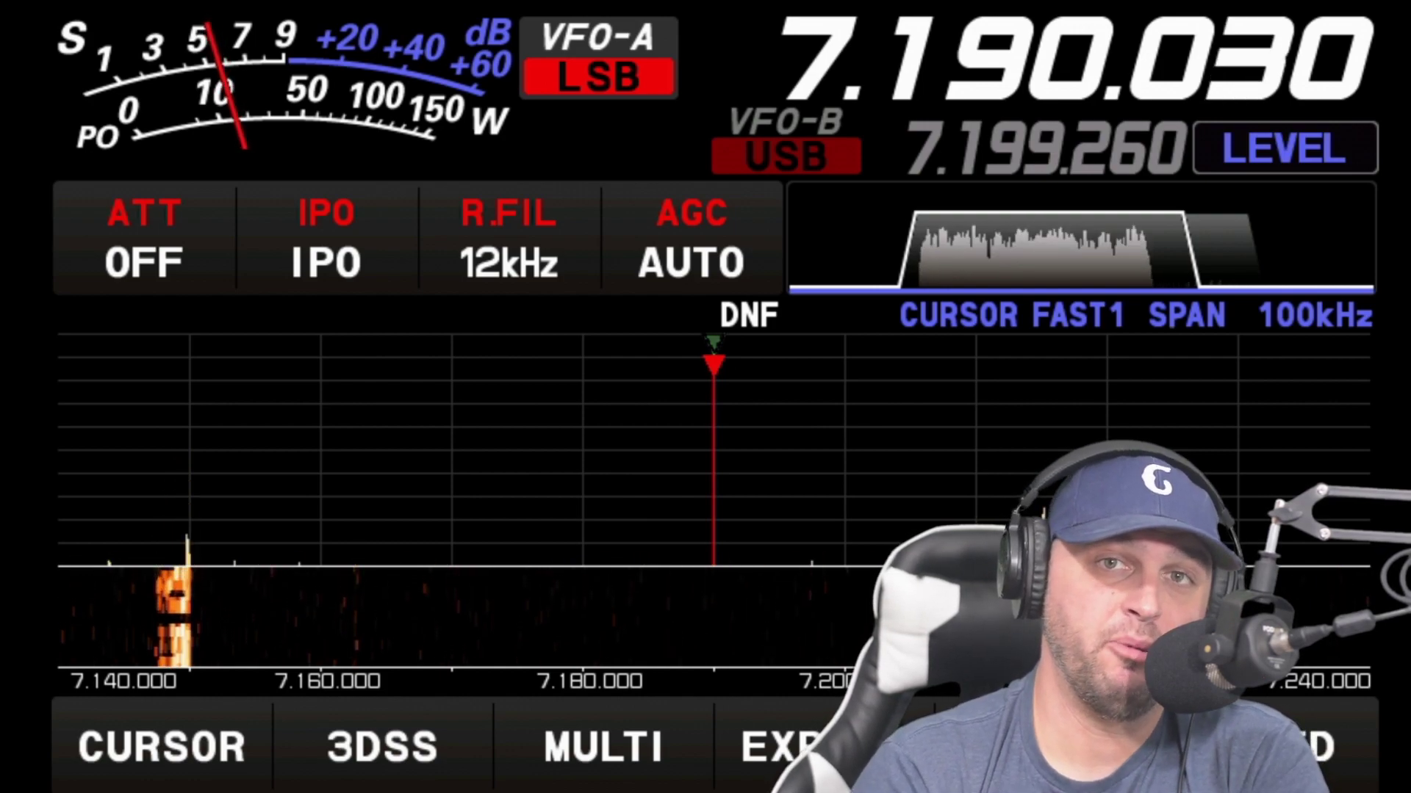
scroll(1076, 59, down, 1)
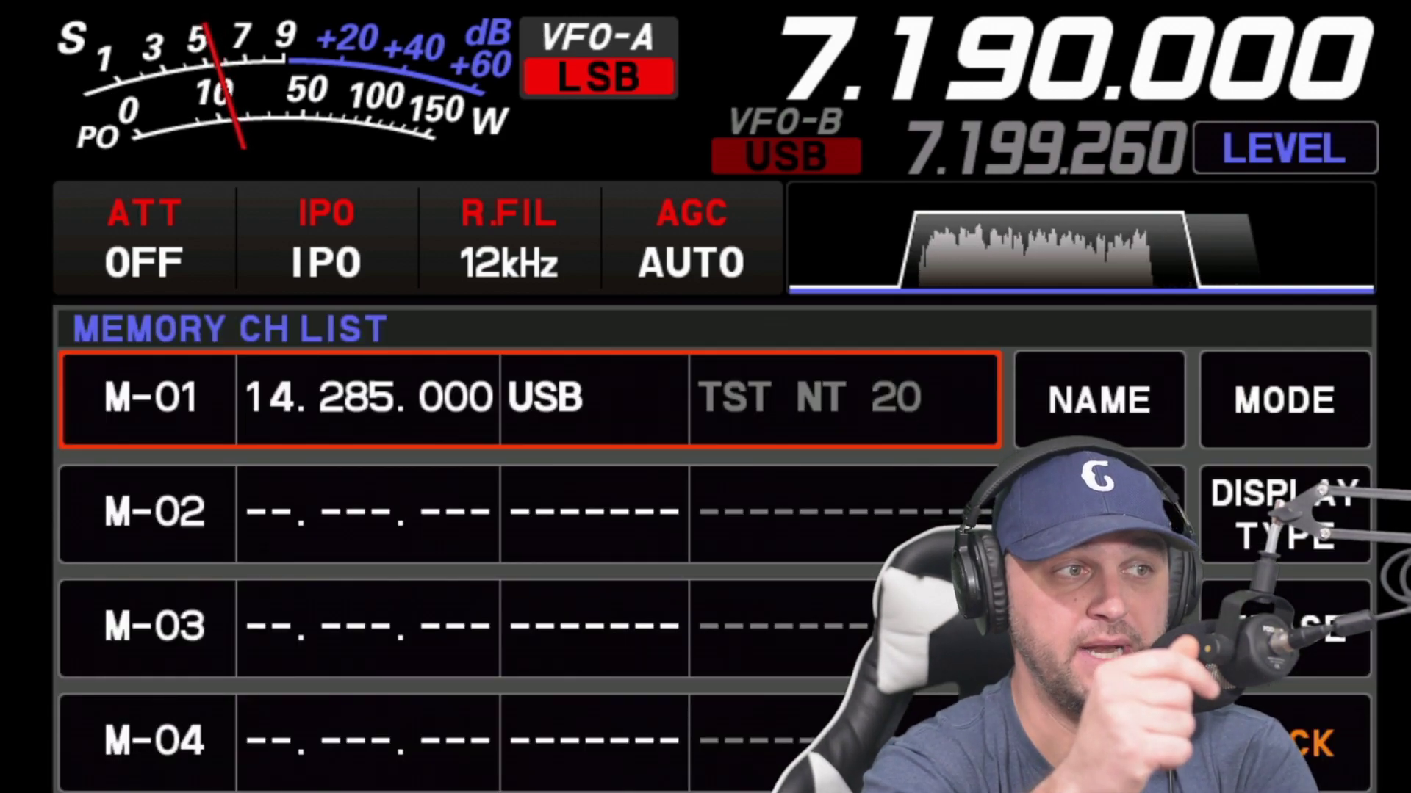
Step: Store the current VFO-A frequency in memory channel M-02 and name the channel "7.190"
click(368, 512)
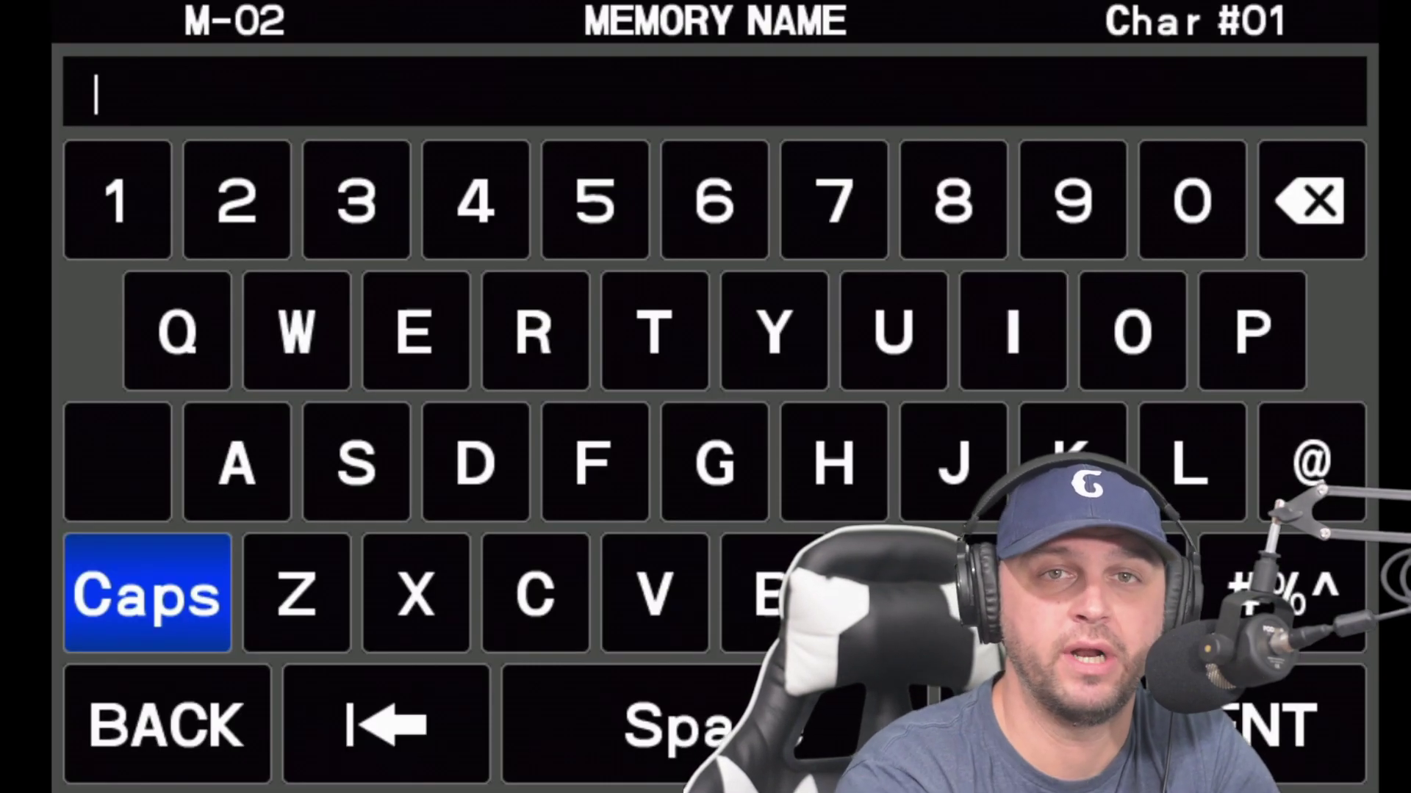
text(7)
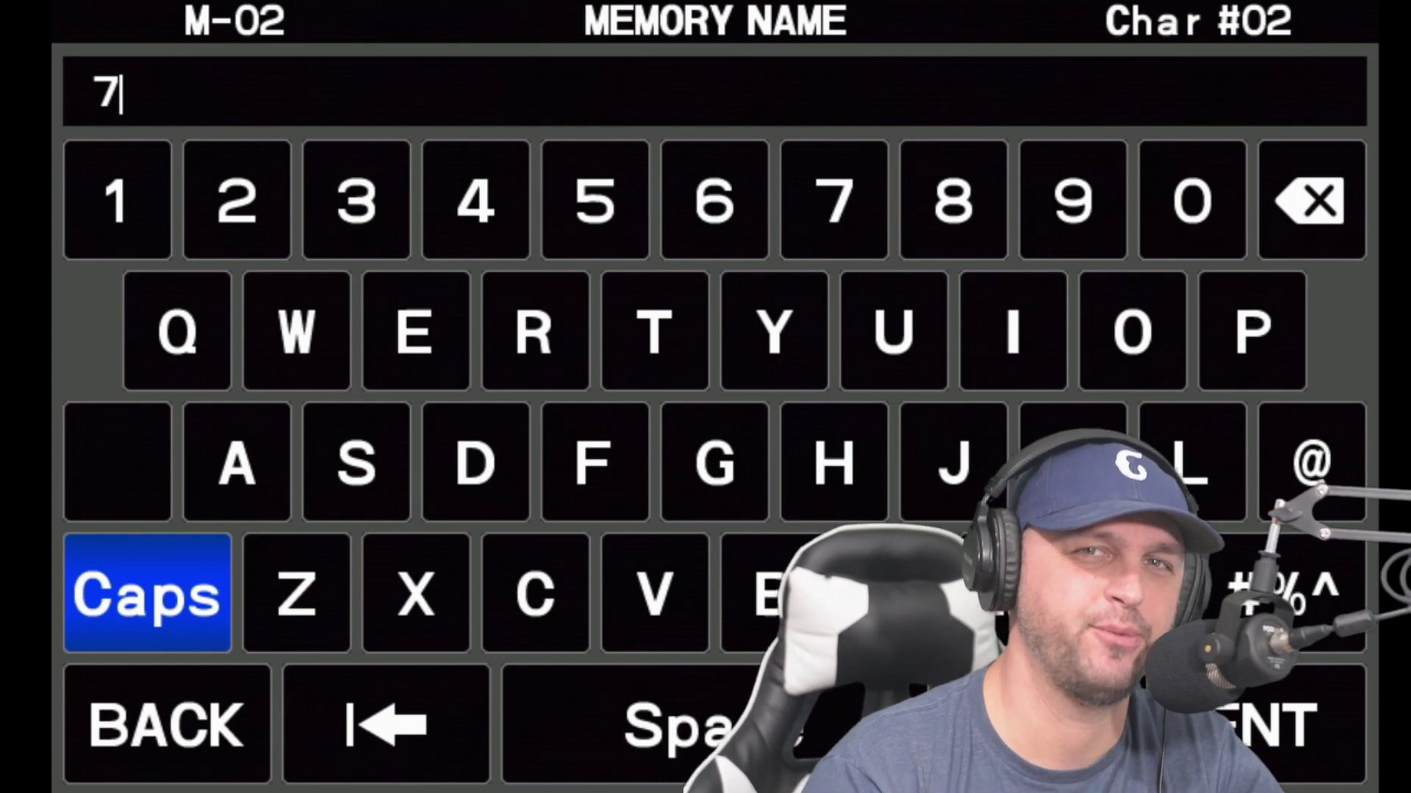
text(.)
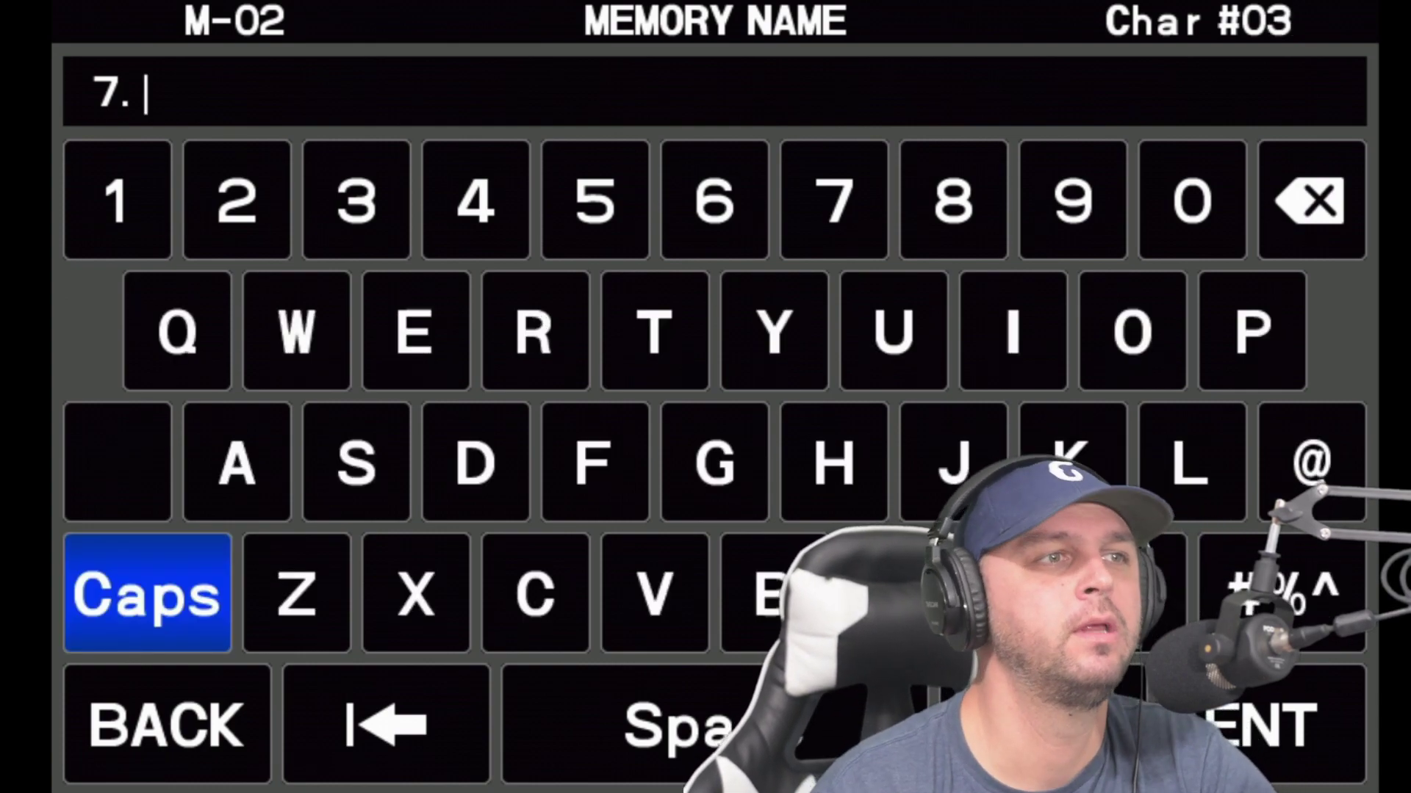
text(190)
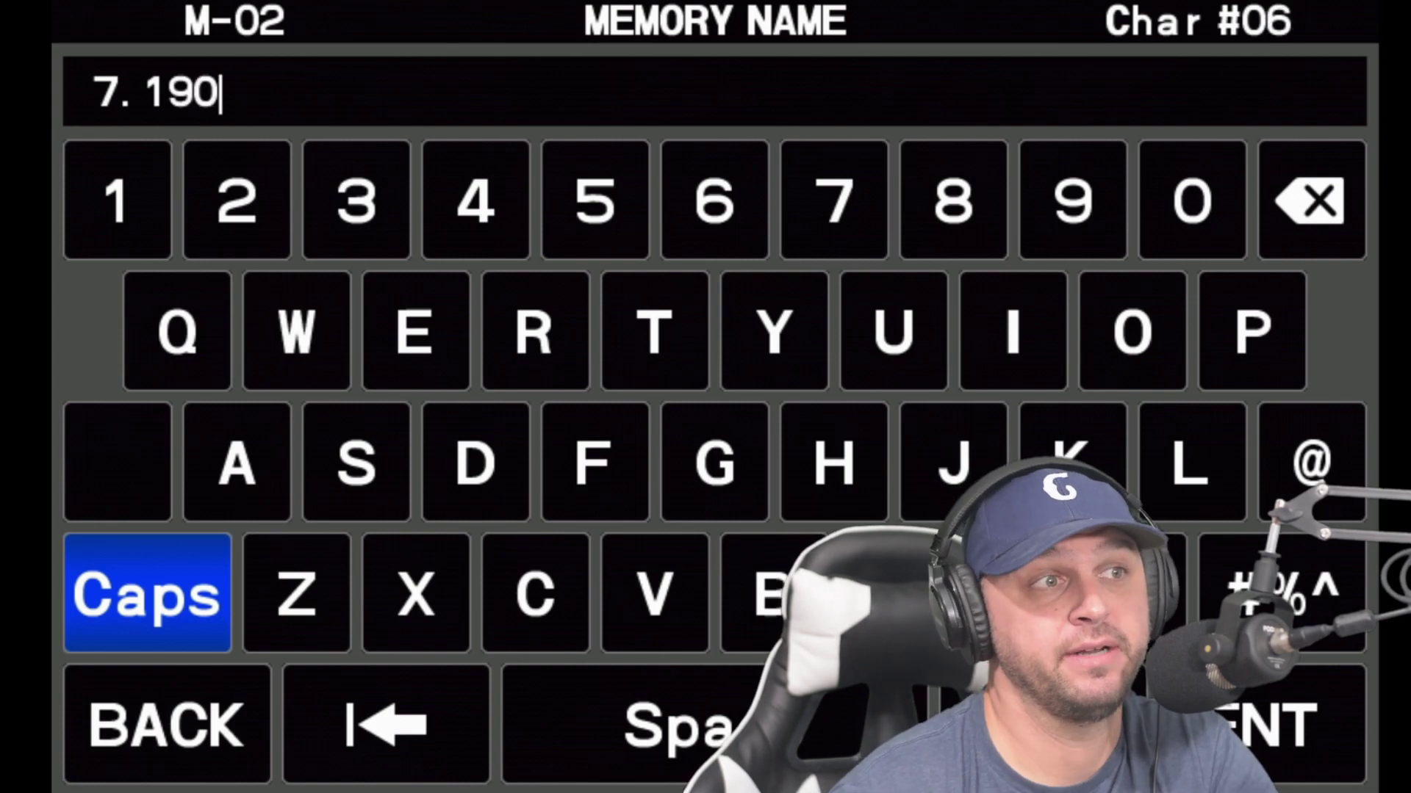
key(Return)
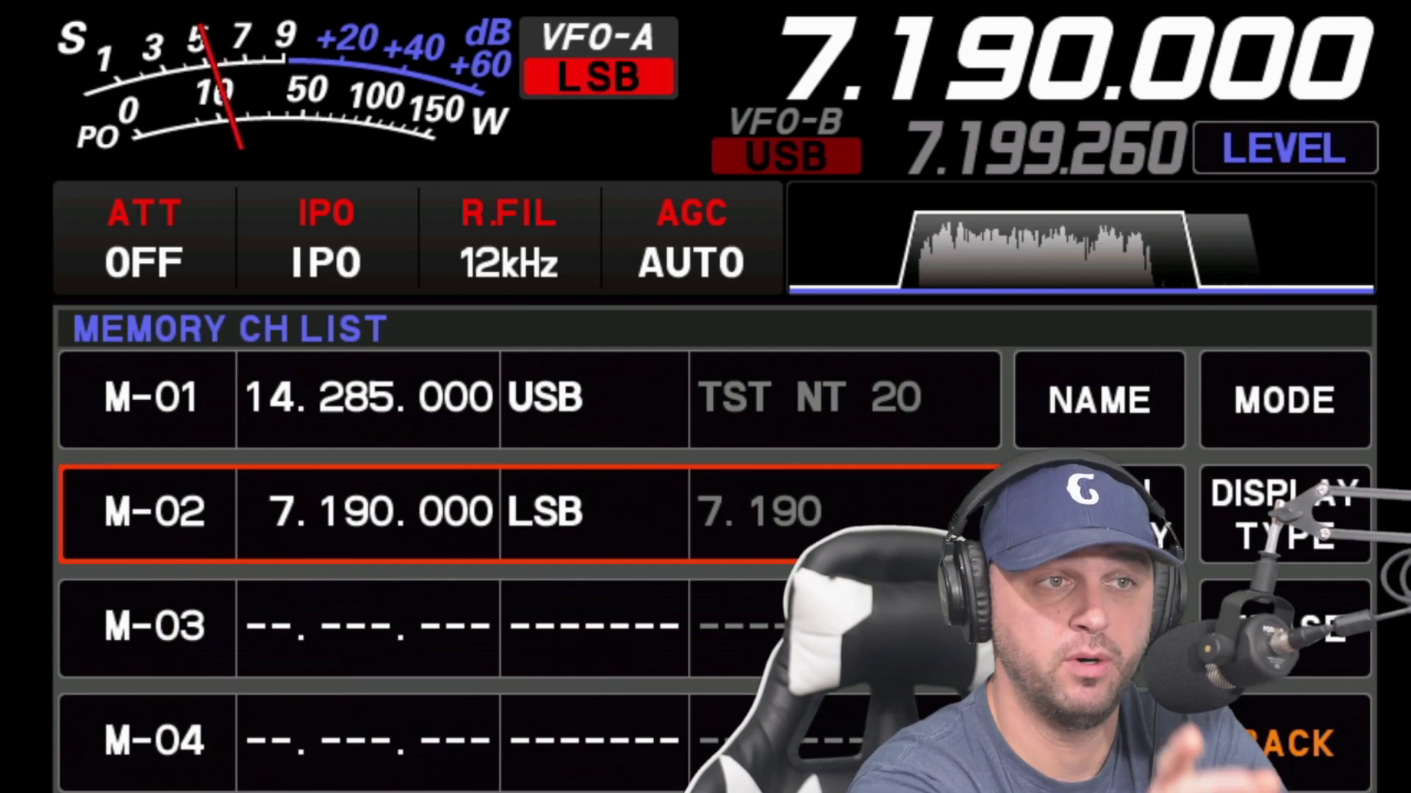
Step: Cycle the display type of memory channel M-02 through its options, leaving it at FREQ
click(529, 399)
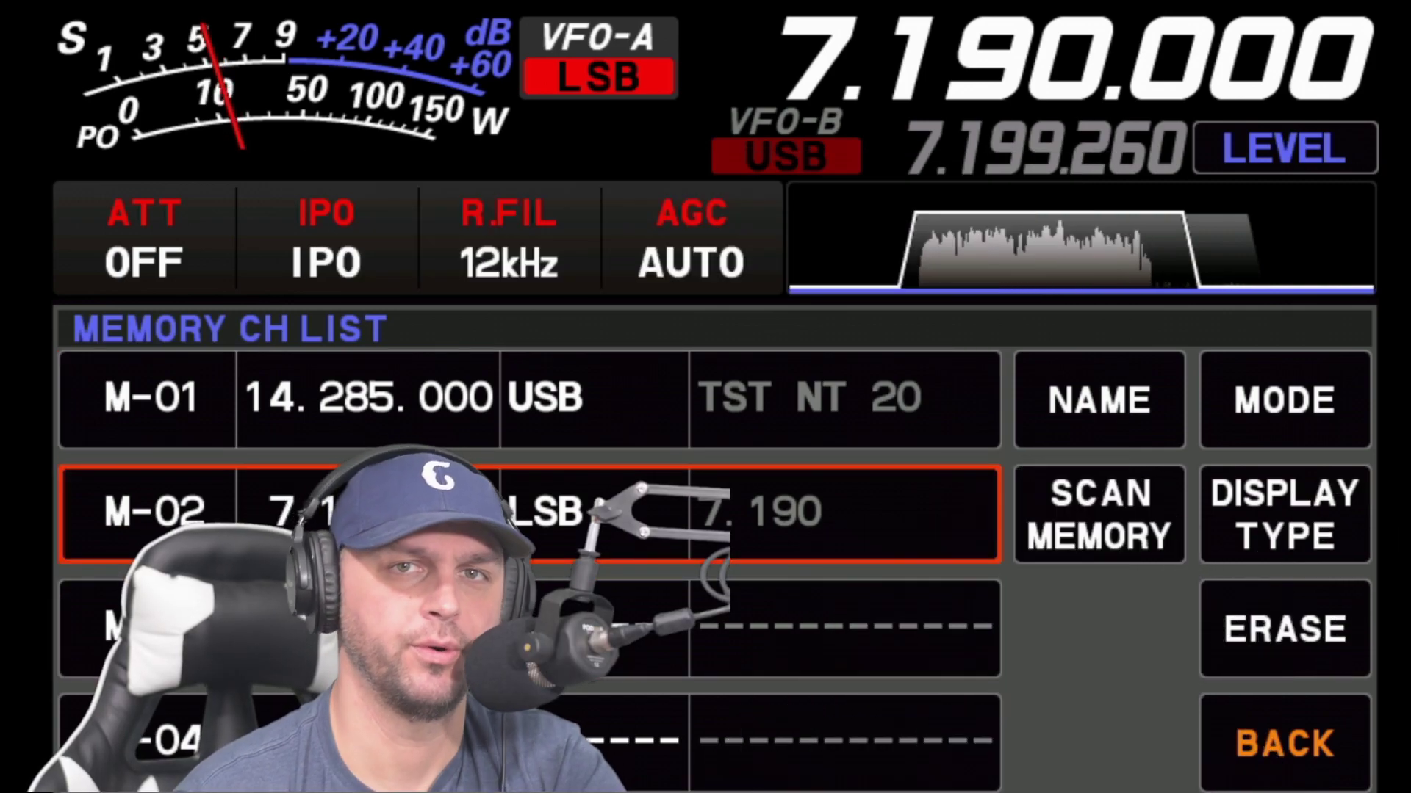
click(1284, 514)
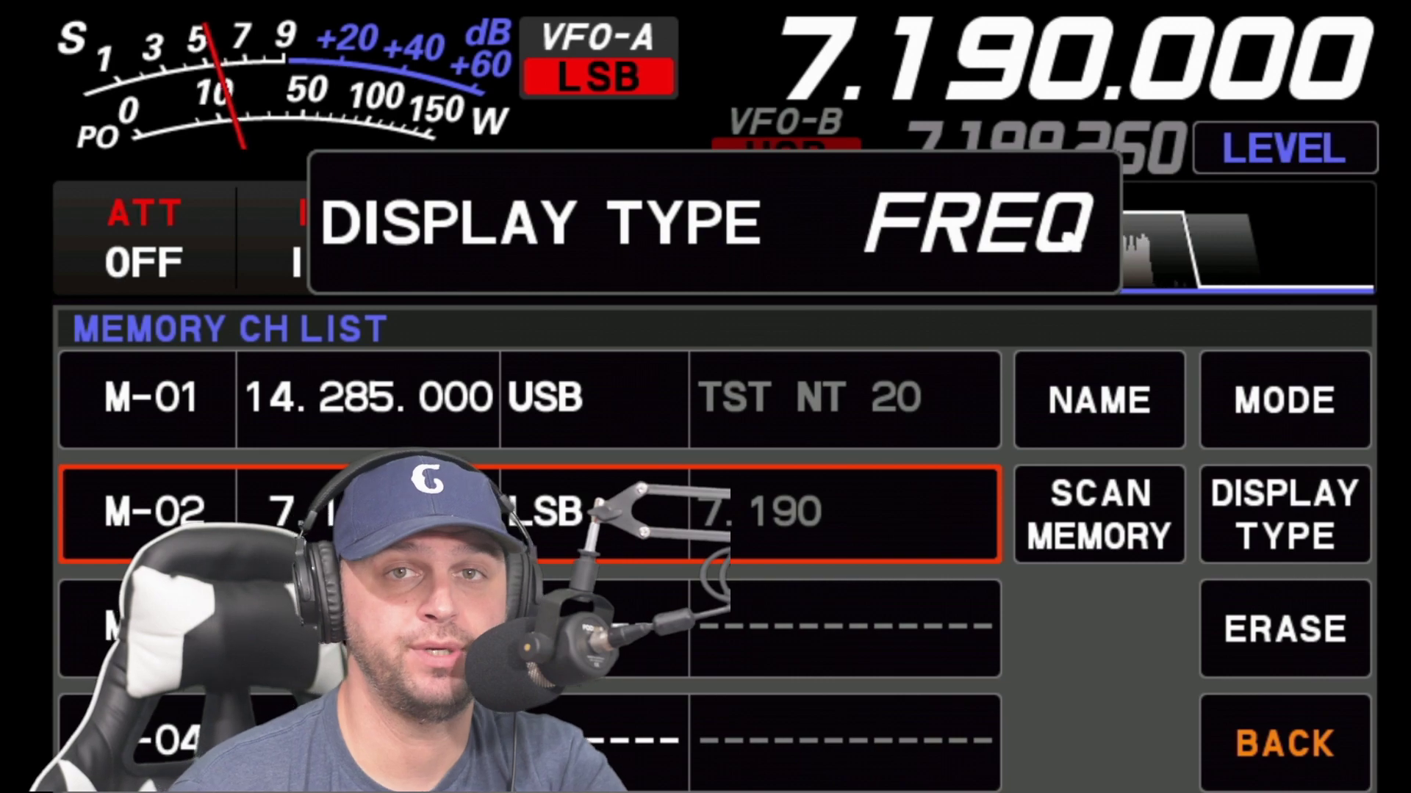
click(1284, 514)
click(1284, 514)
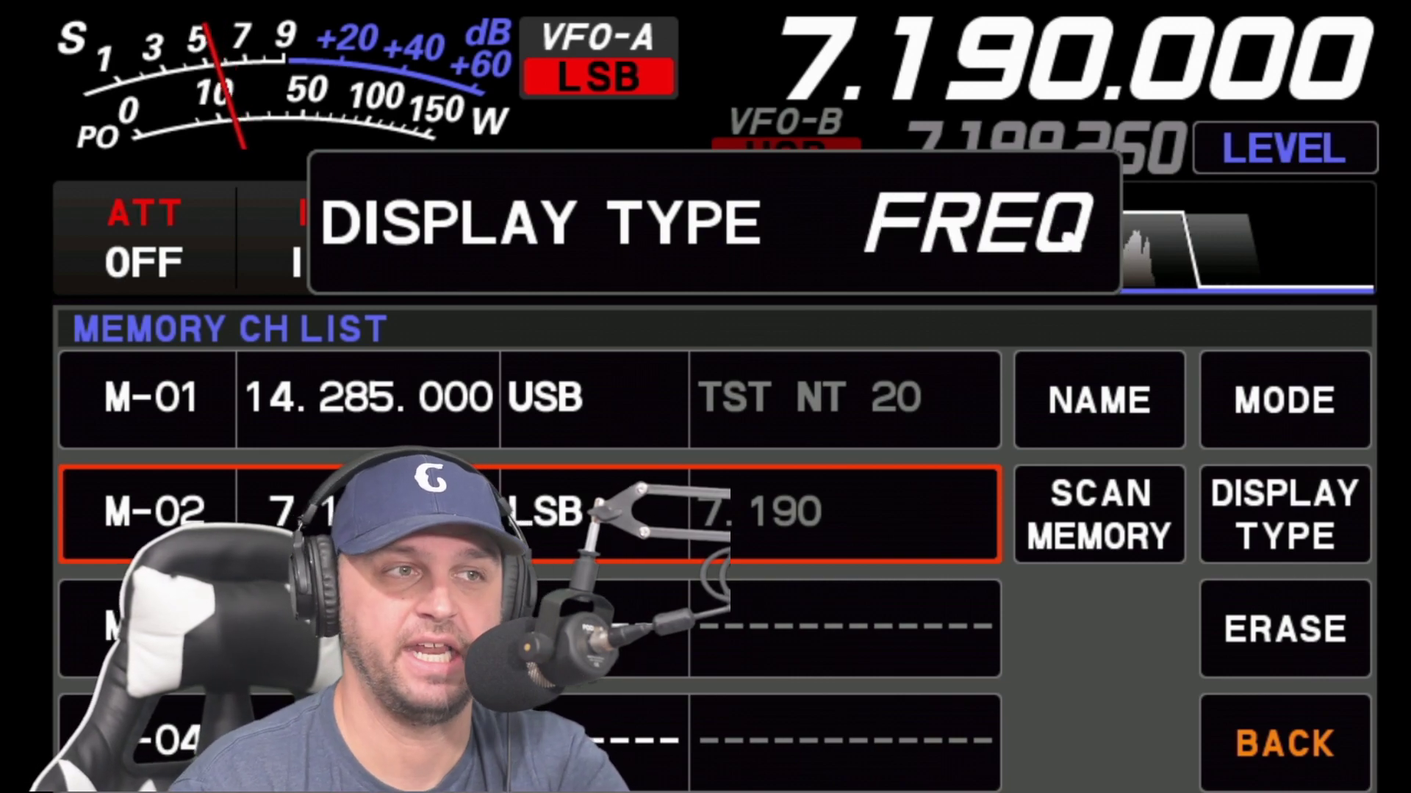
Step: Select memory channel M-01 and check its display type and scan memory settings
click(529, 399)
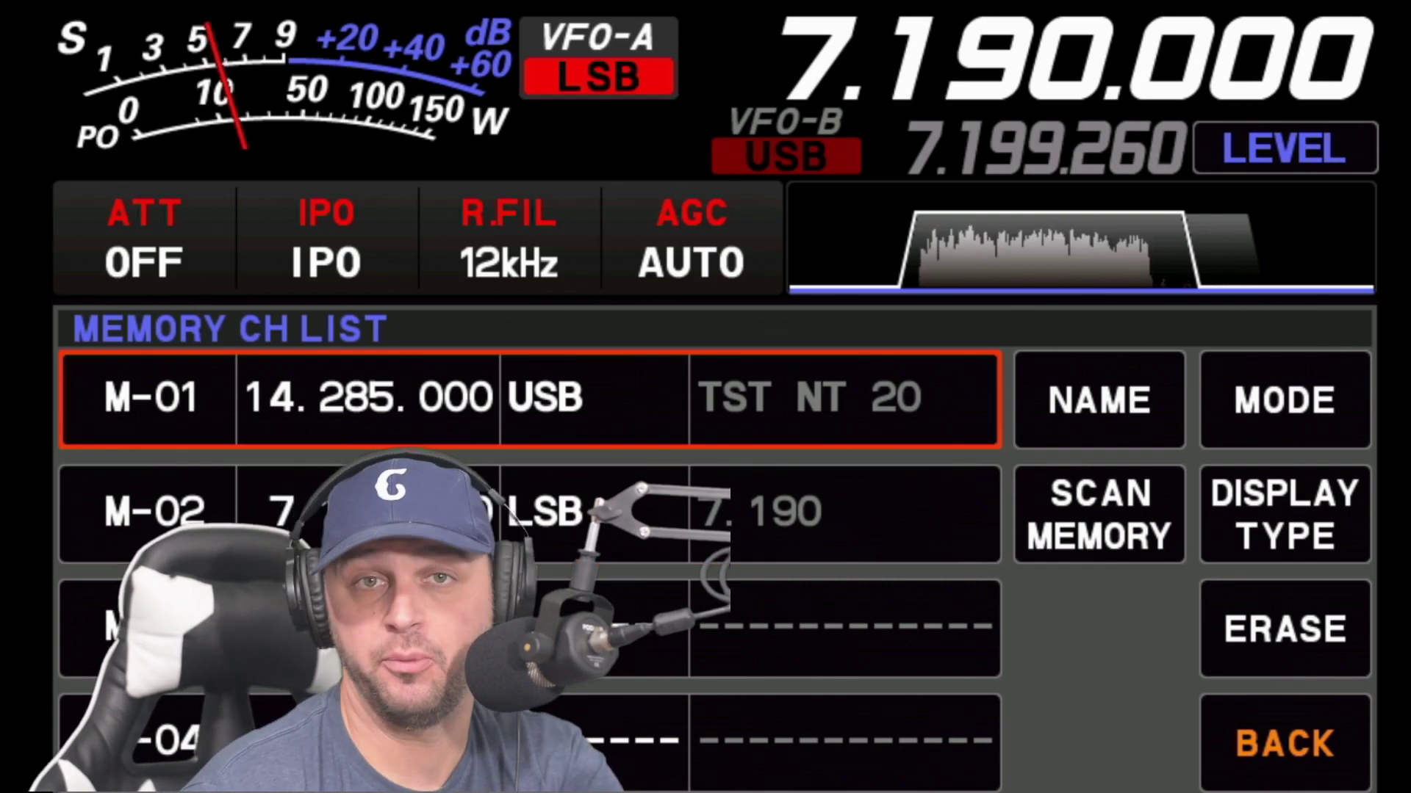
click(1284, 514)
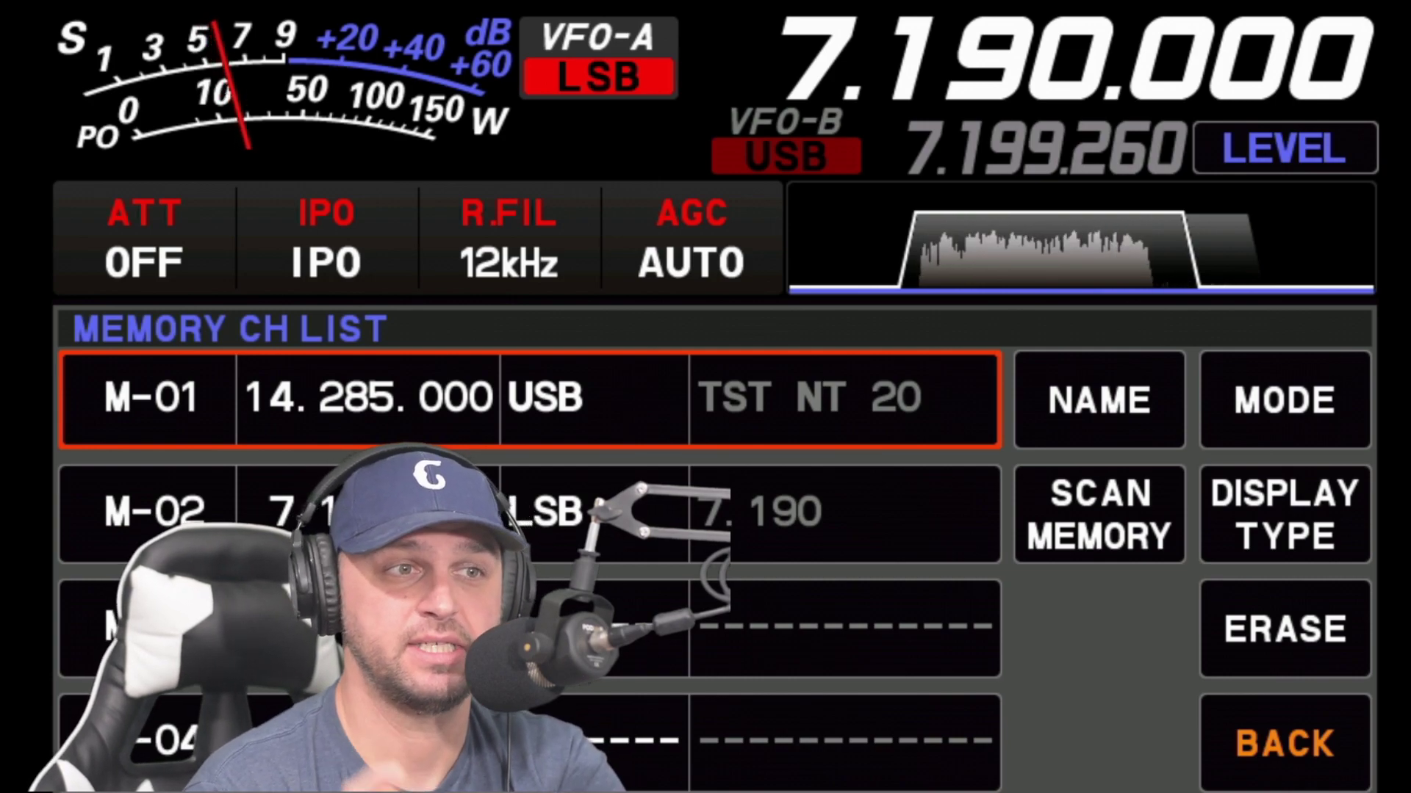
click(1099, 514)
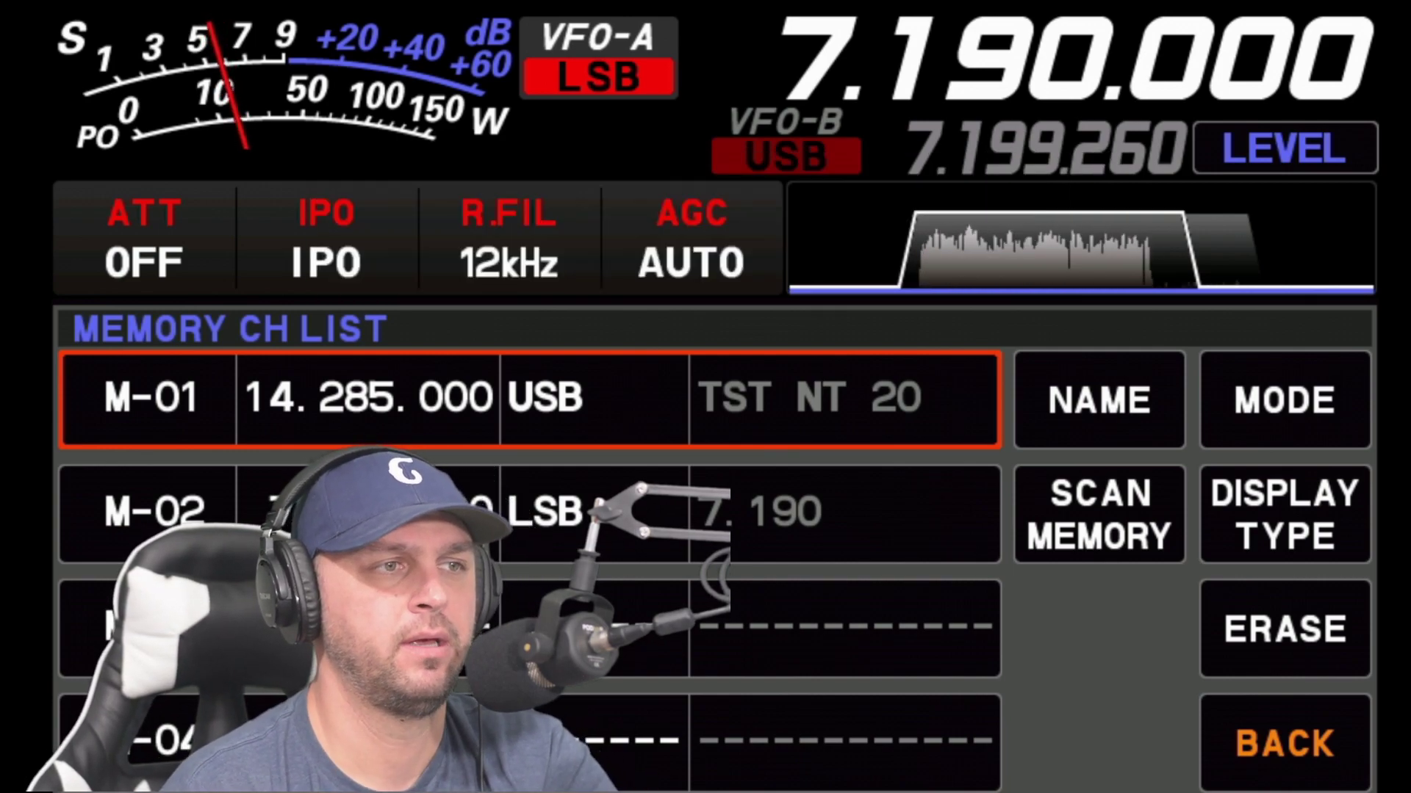
Step: Erase memory channel M-02 and store 7.190 MHz LSB there again under the name "TAT"
click(843, 513)
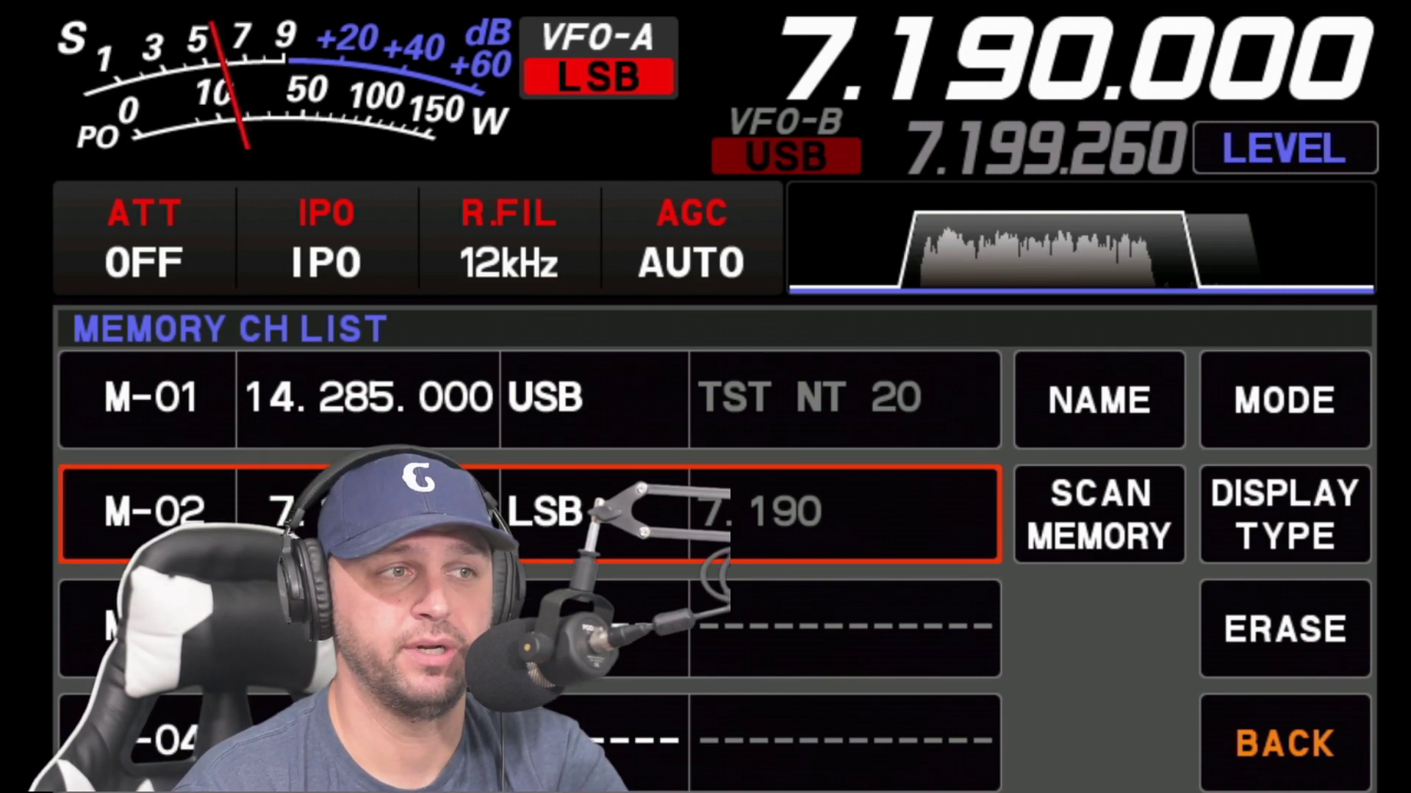
click(1285, 629)
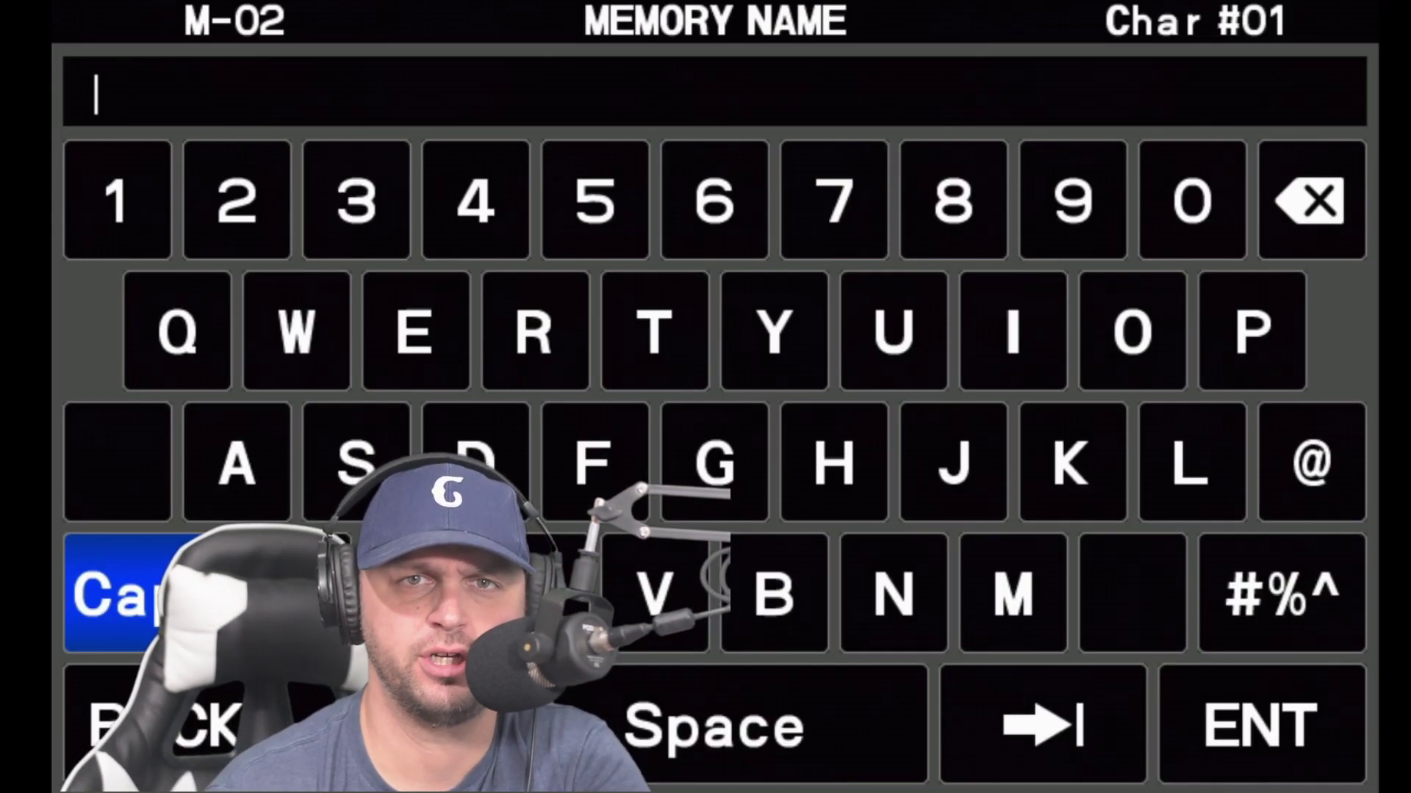
text(TA)
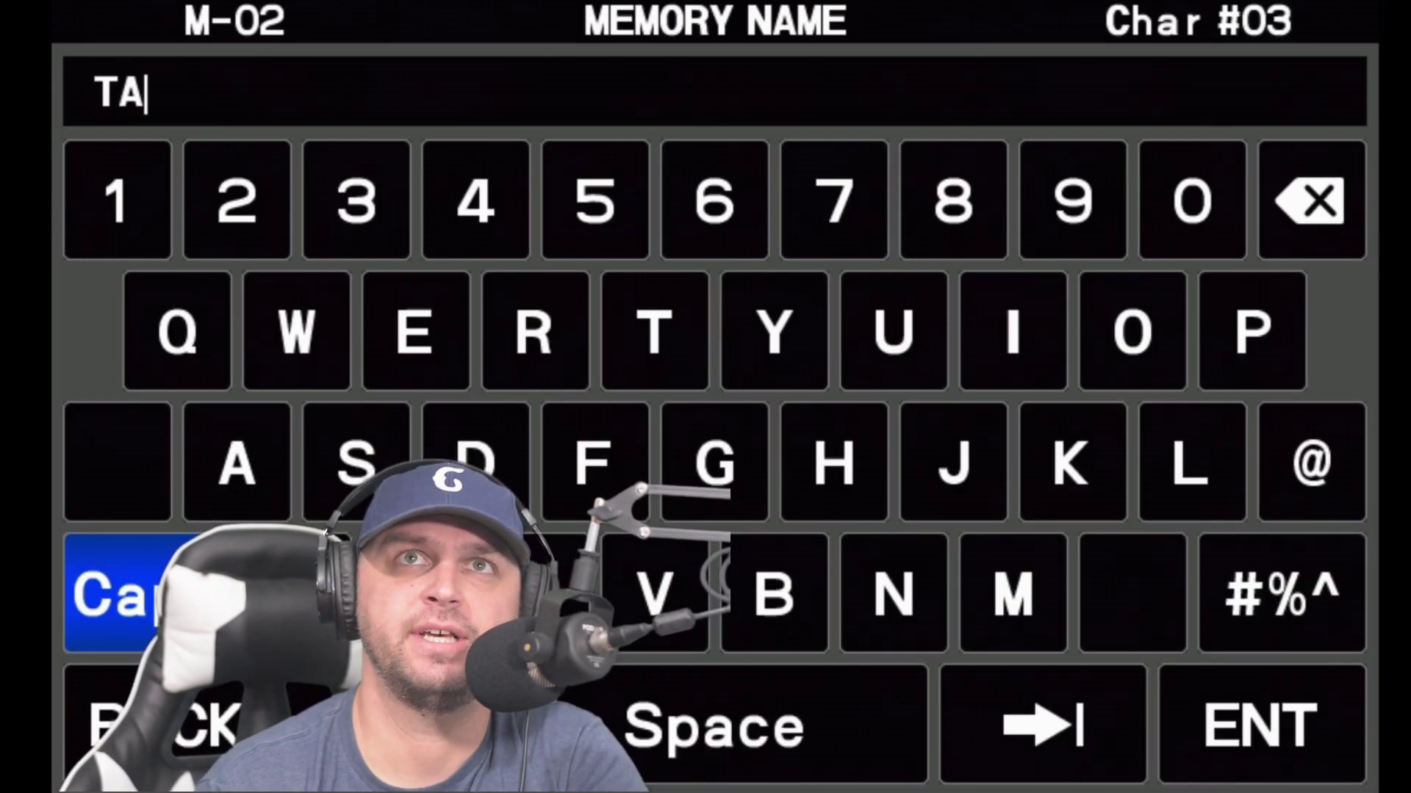
text(T)
key(Return)
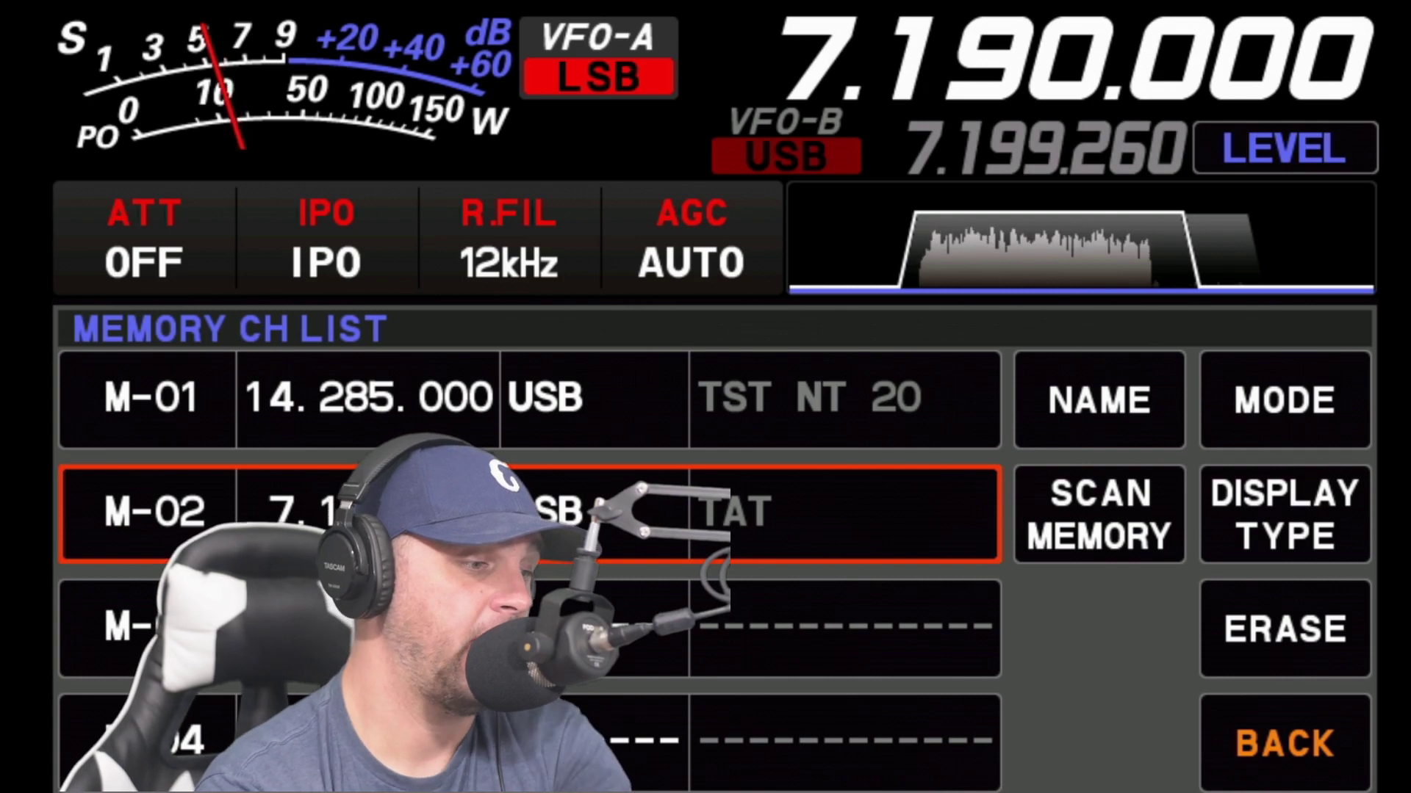
Step: Set VFO-A to 7.030.000 MHz and store the frequency in the empty memory channel M-03
click(844, 628)
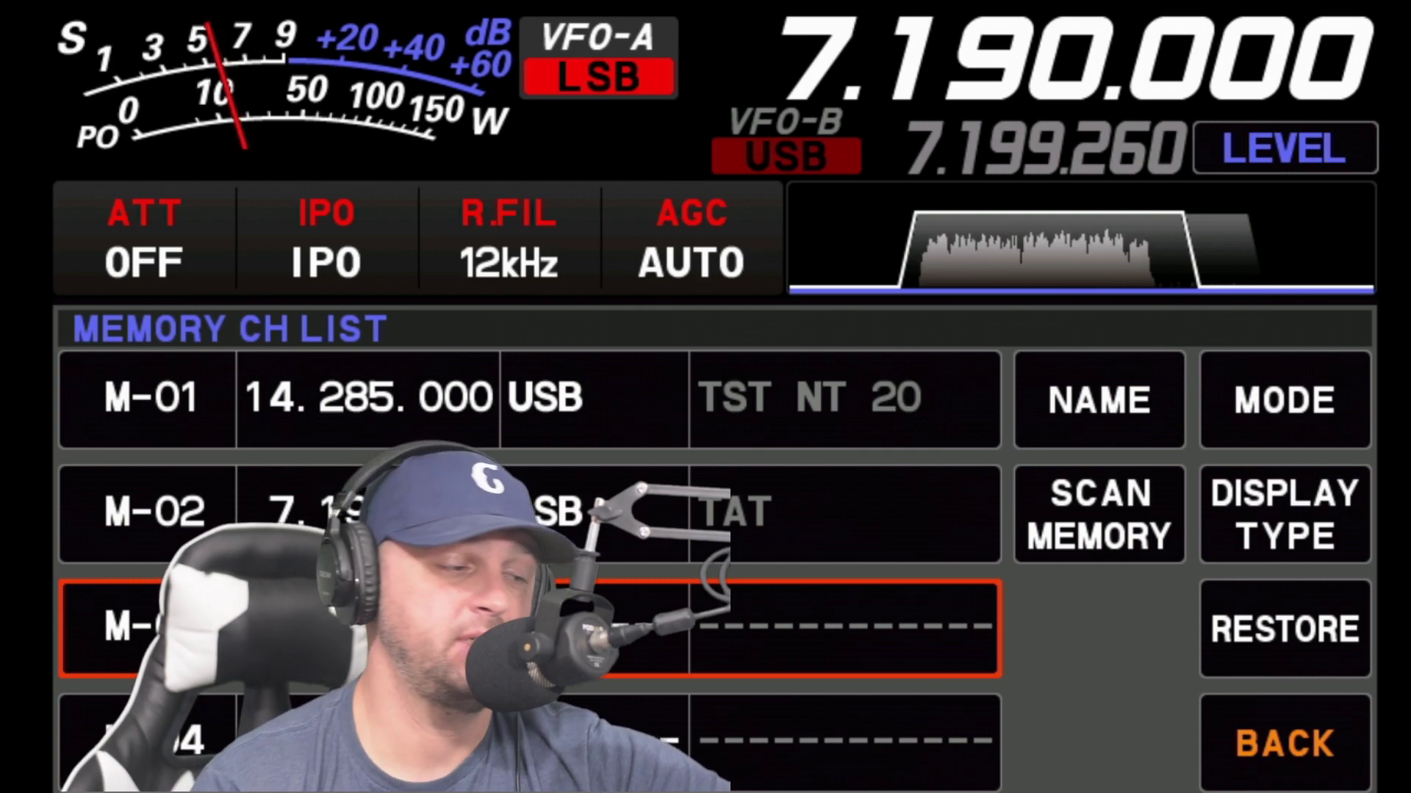
click(817, 58)
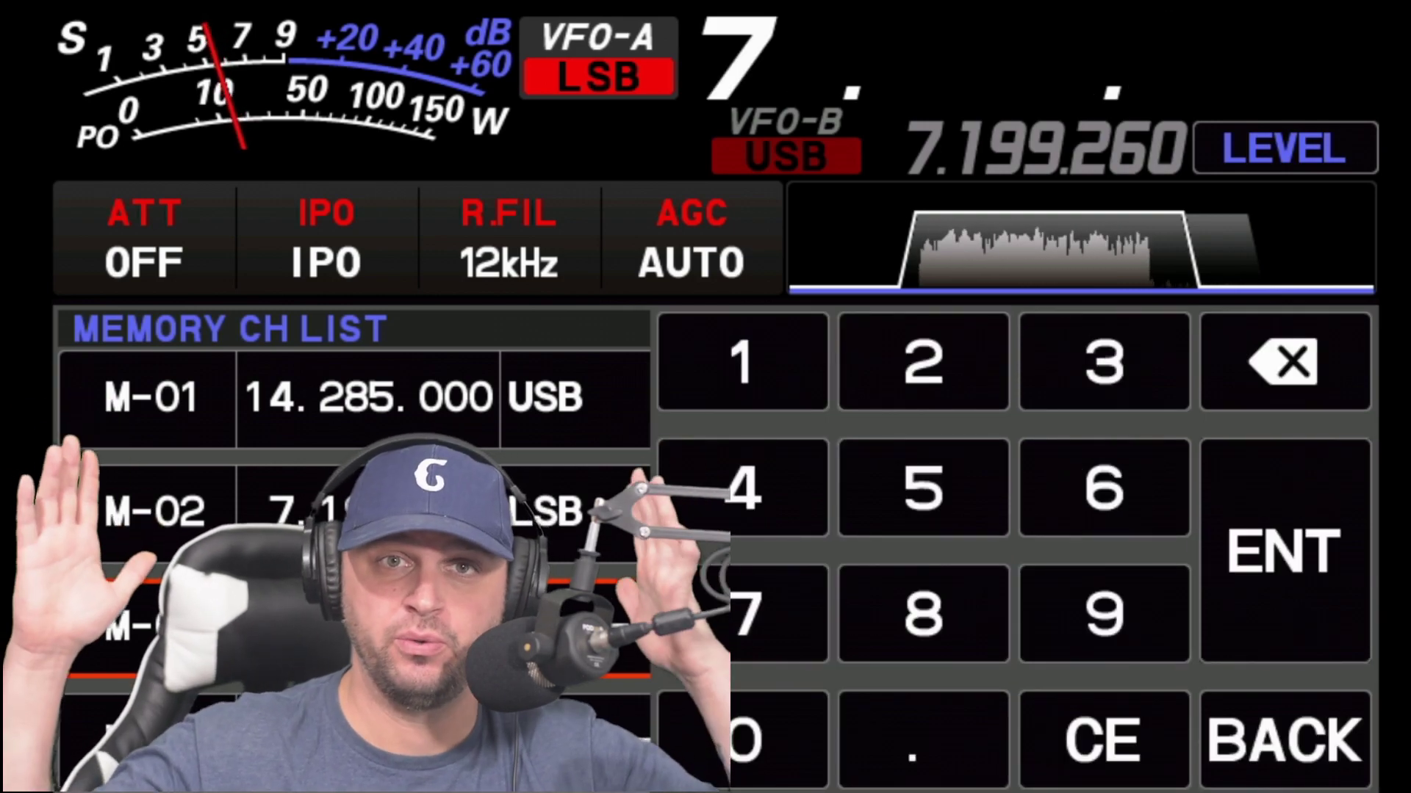
text(030)
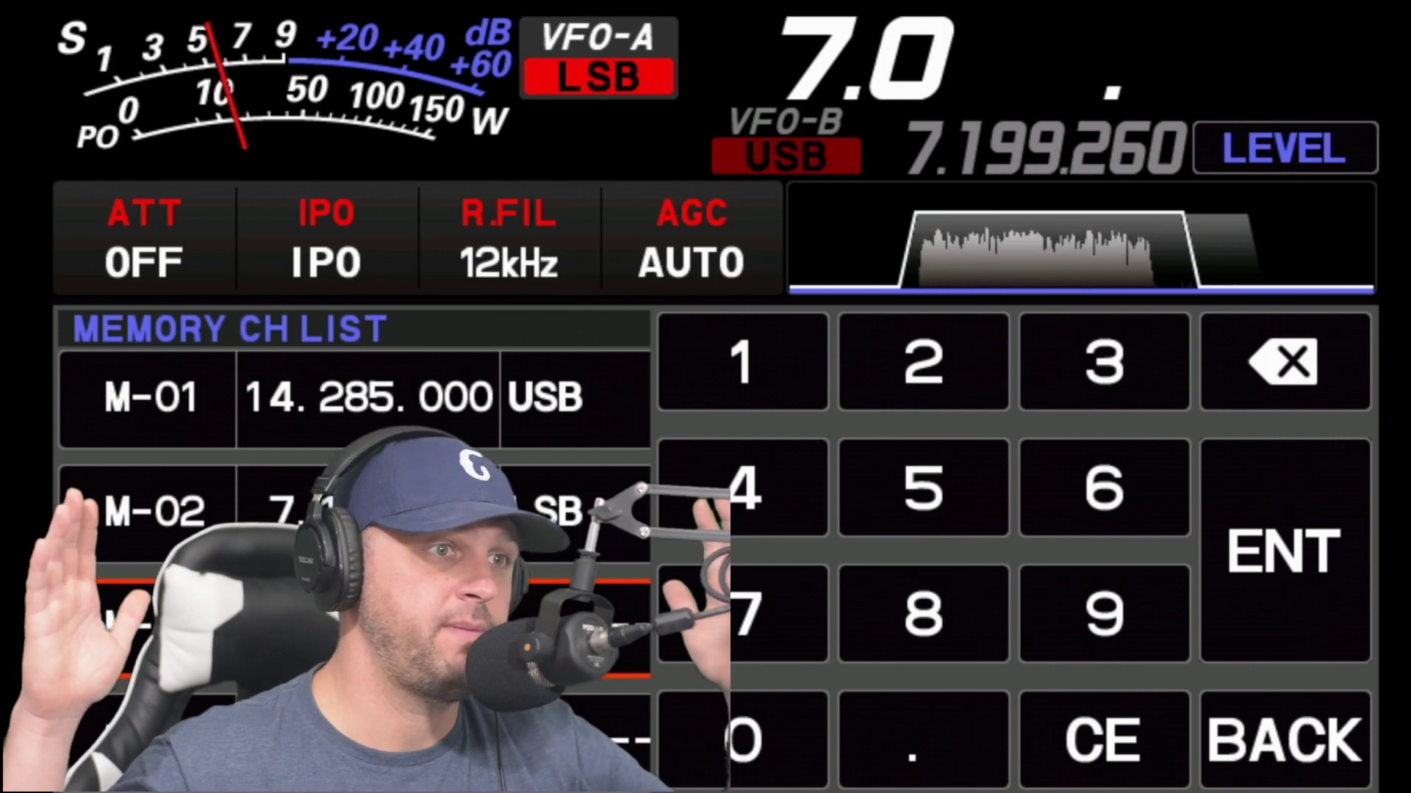
key(Return)
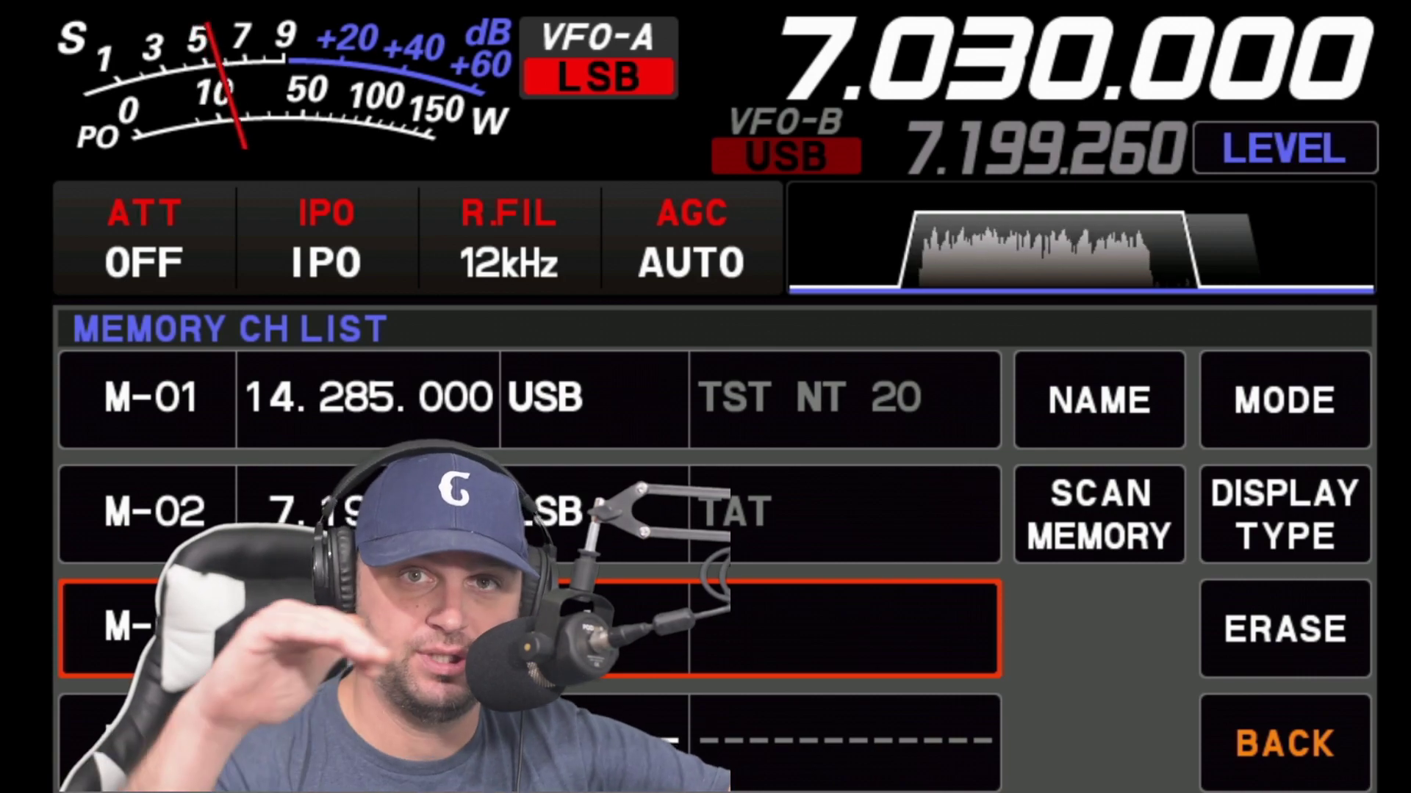
Step: Name memory channel M-03 "40 CW"
text(40)
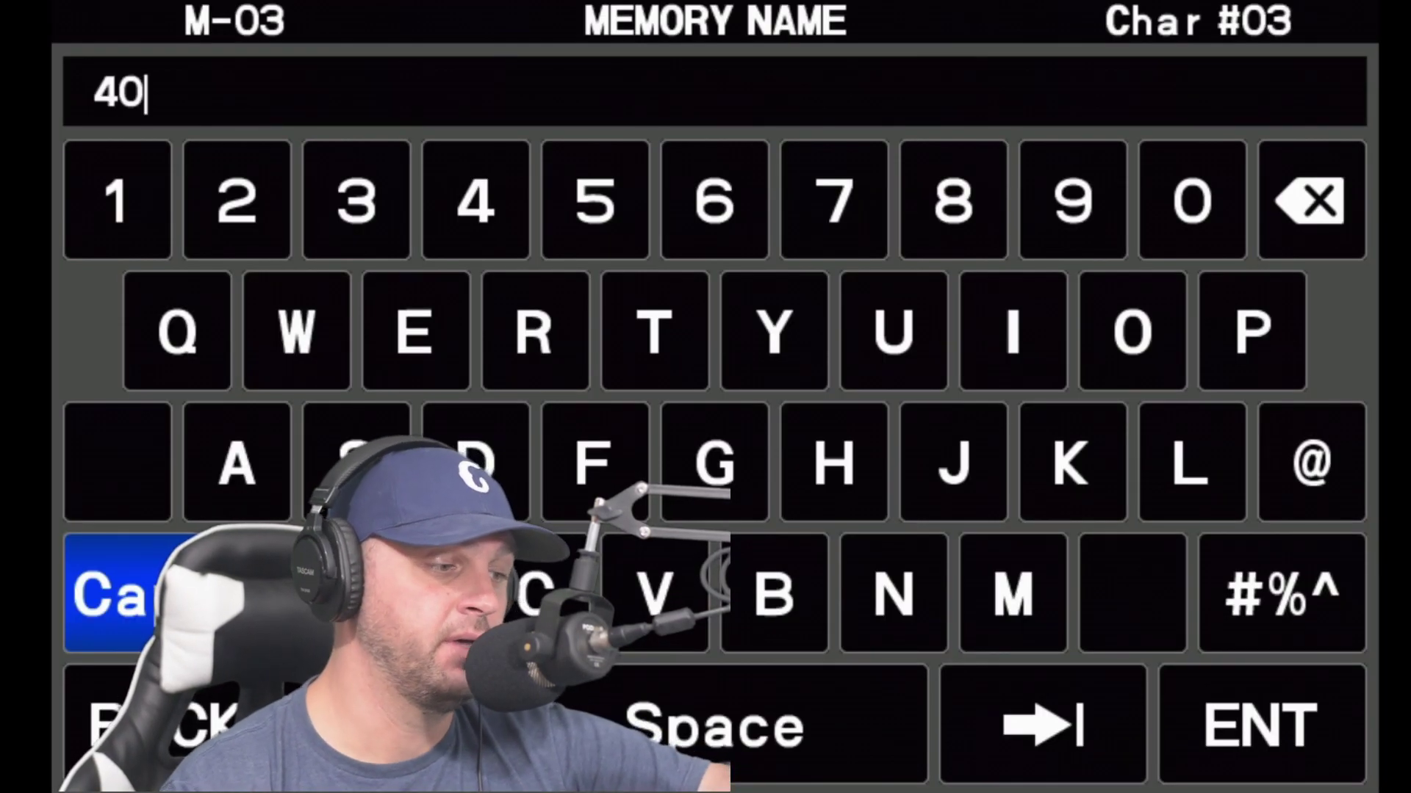
text( CW)
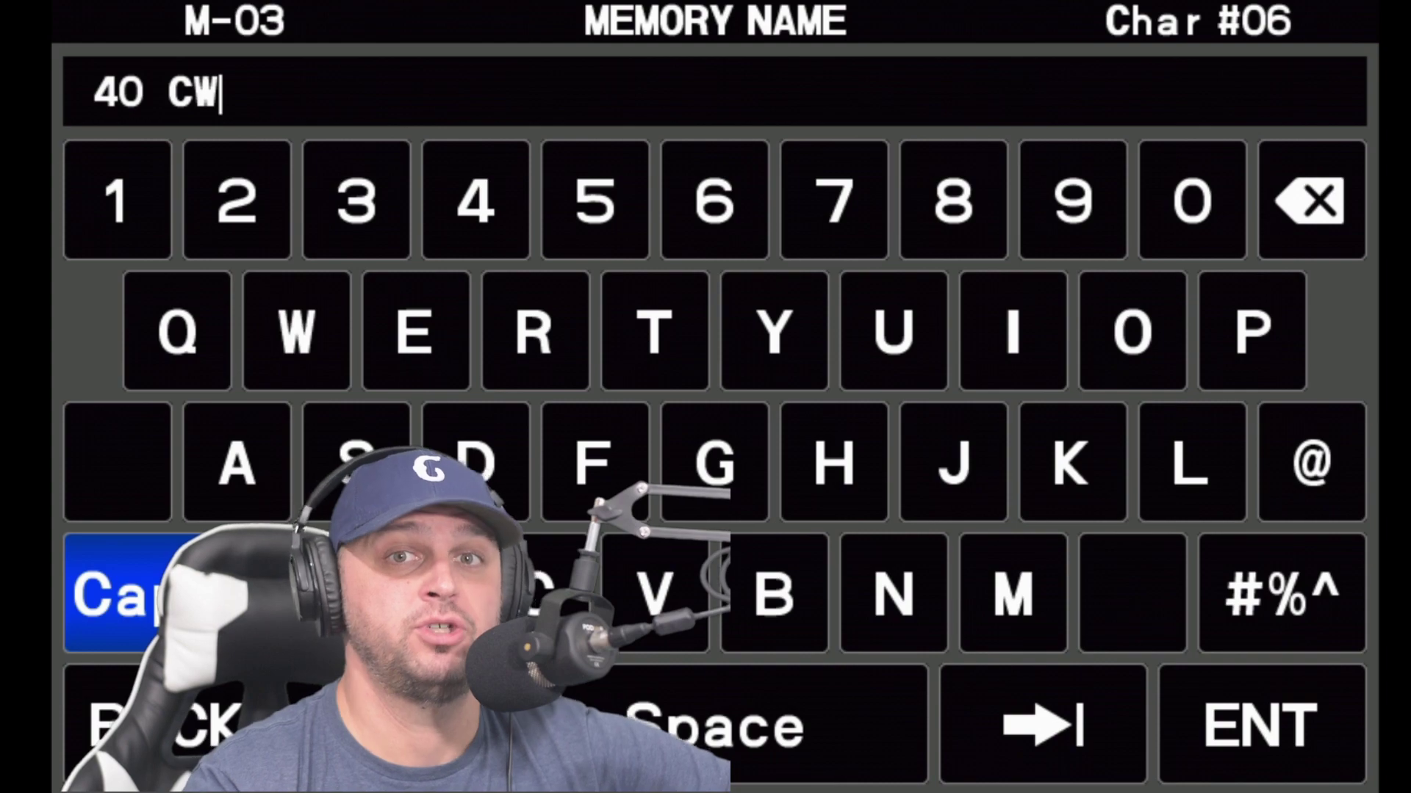
key(Return)
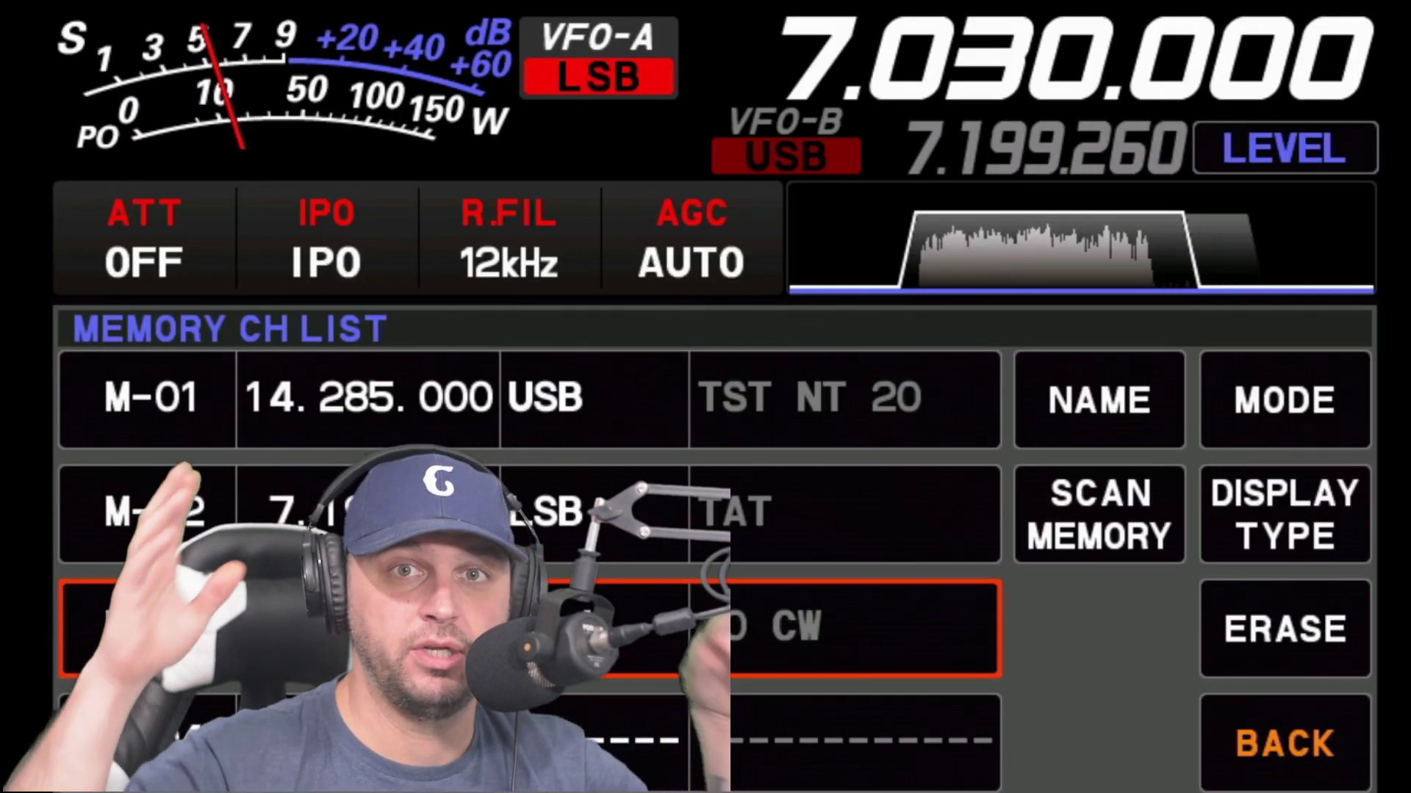